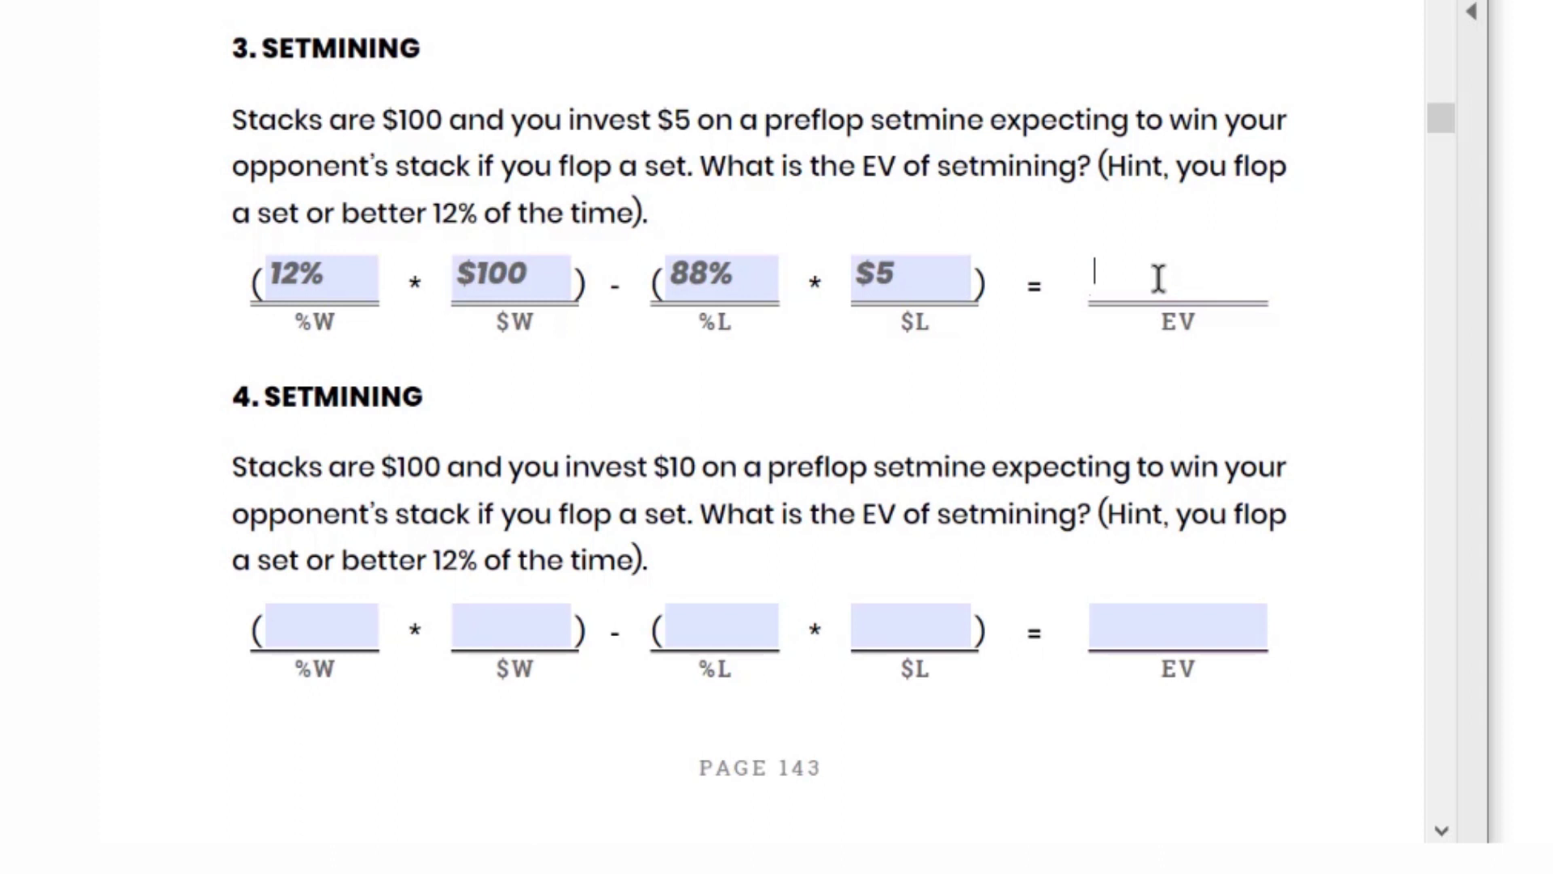
Enter $7.60 as question 3's EV and commit the entry
text($7.60)
click(1357, 384)
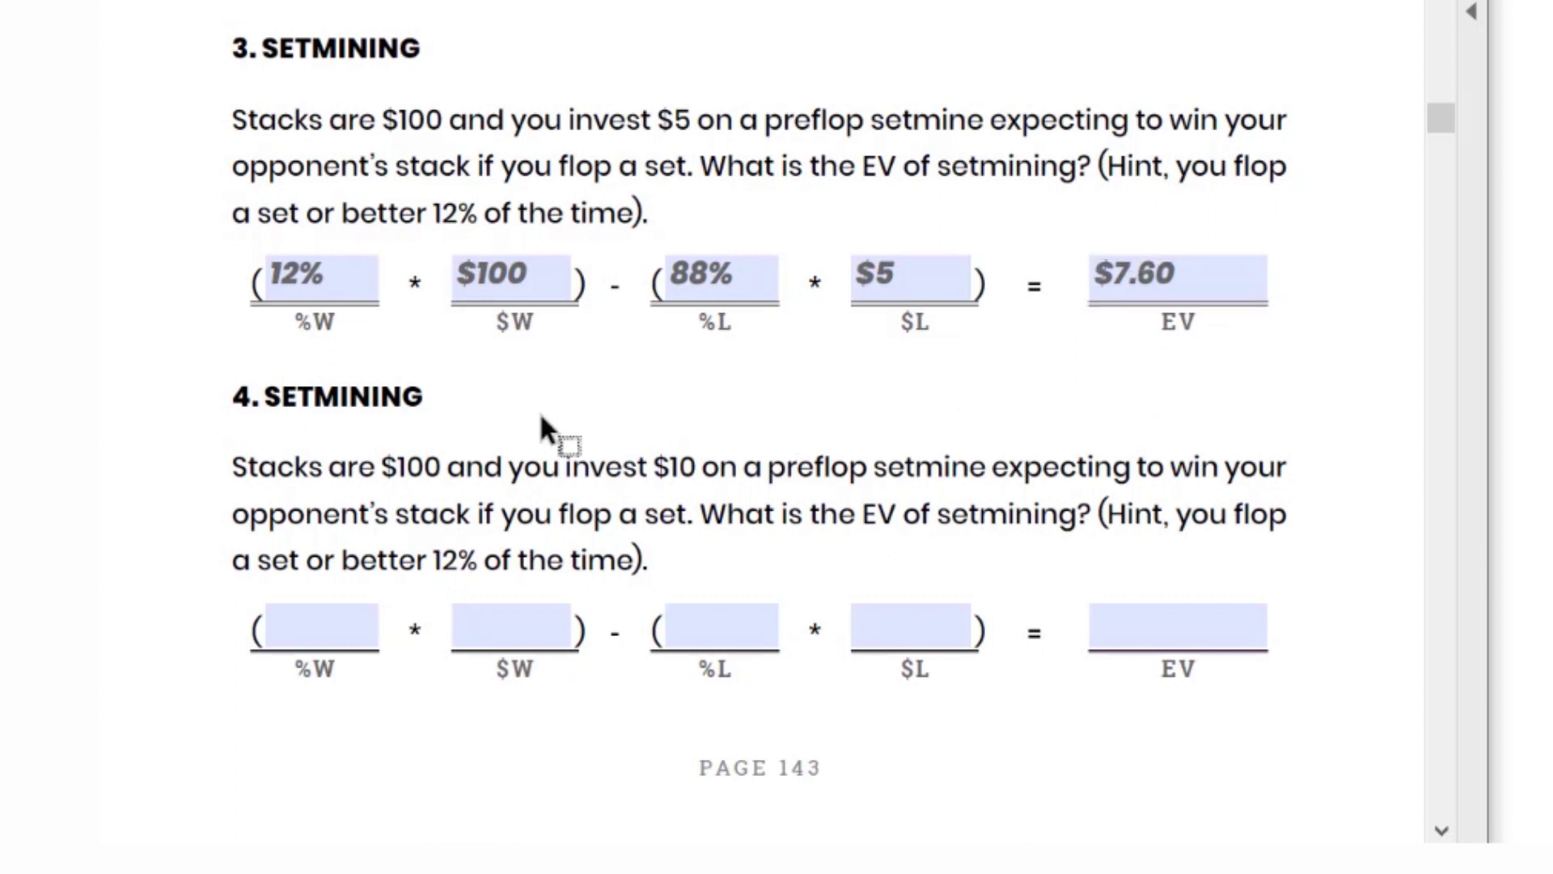
click(288, 282)
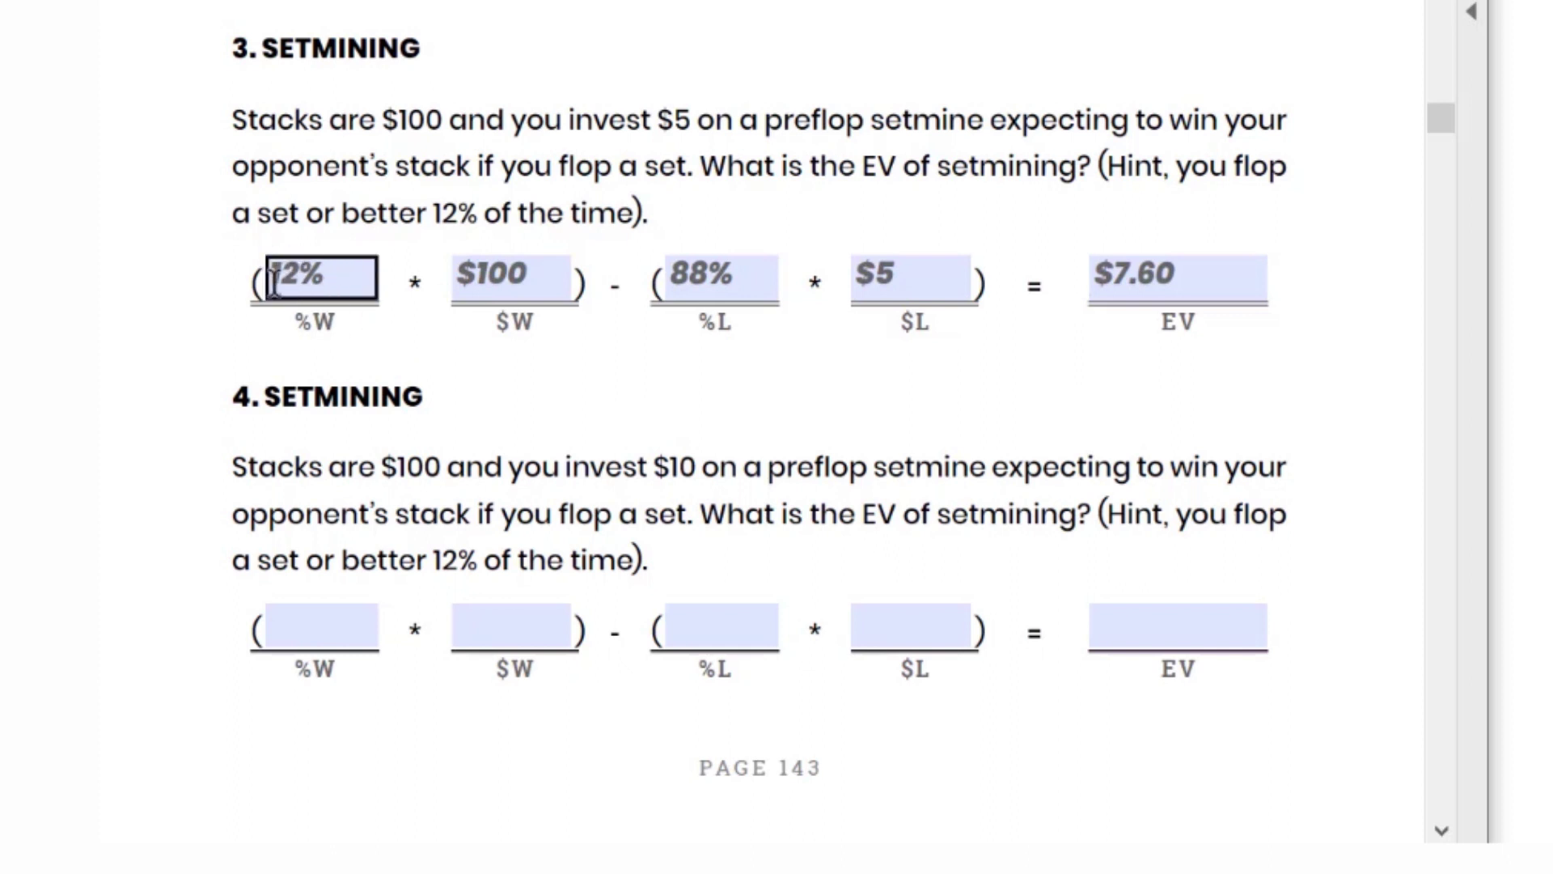
click(469, 274)
drag(495, 315, 842, 347)
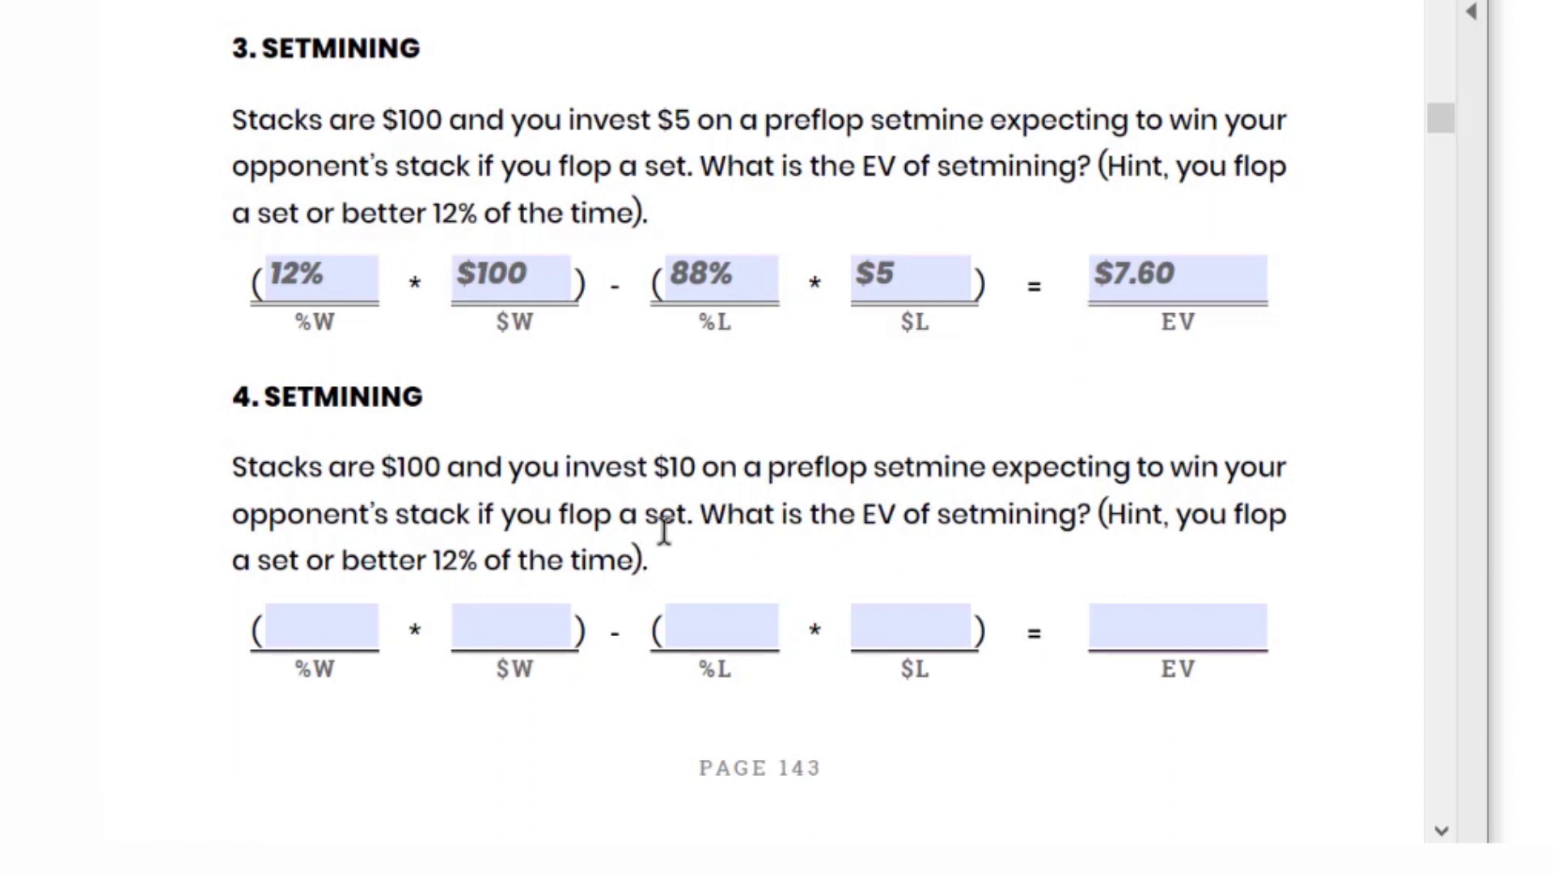
Enter question 4's 12% win rate, 88% loss rate and $100 win amount
click(335, 630)
text(12%)
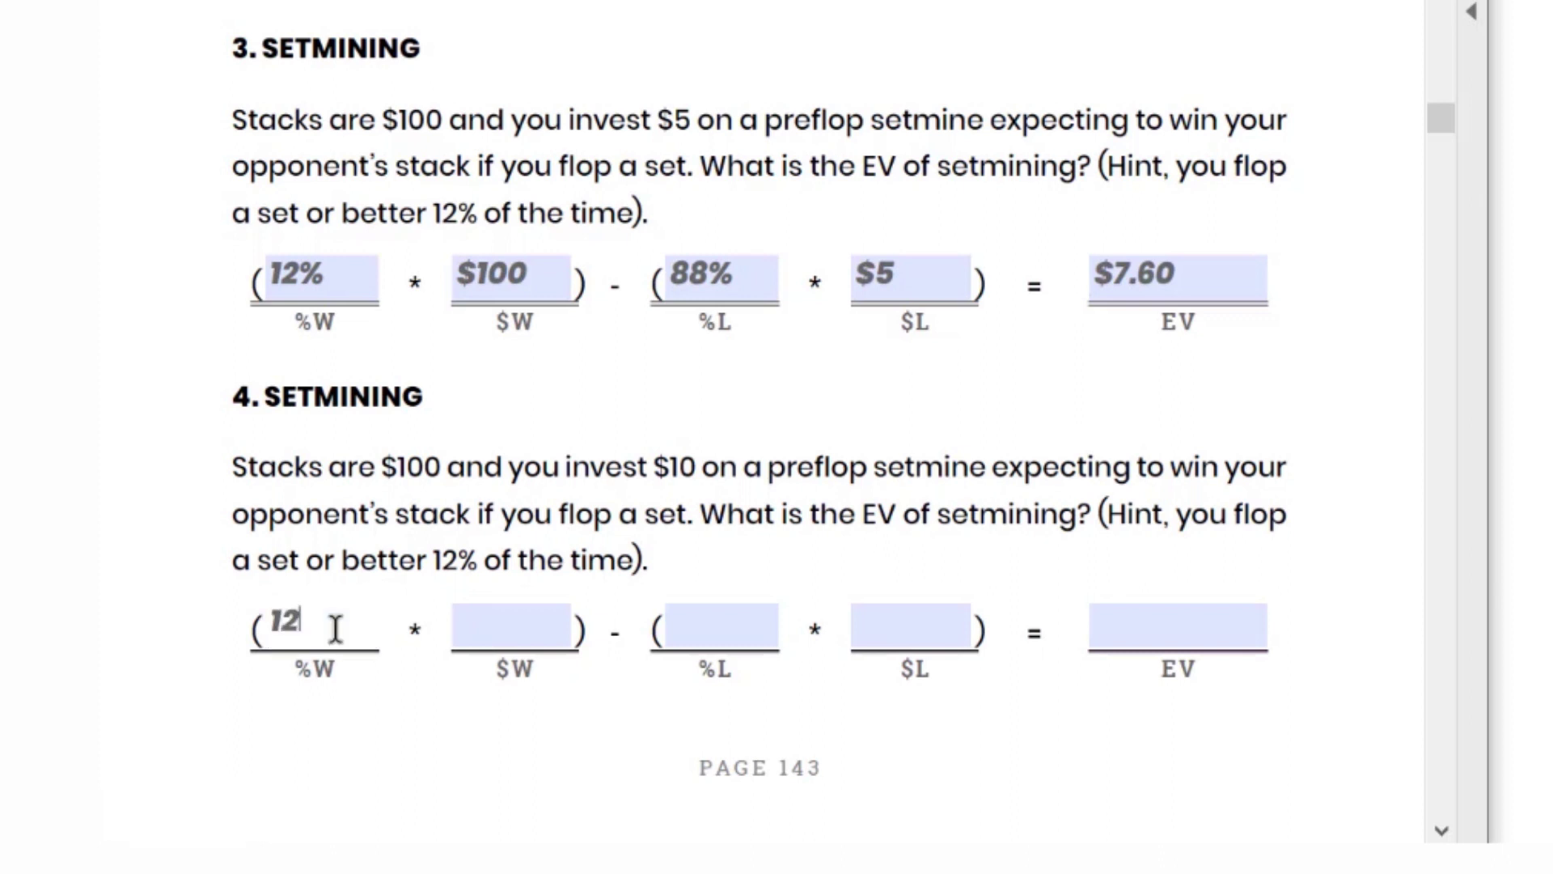
click(715, 624)
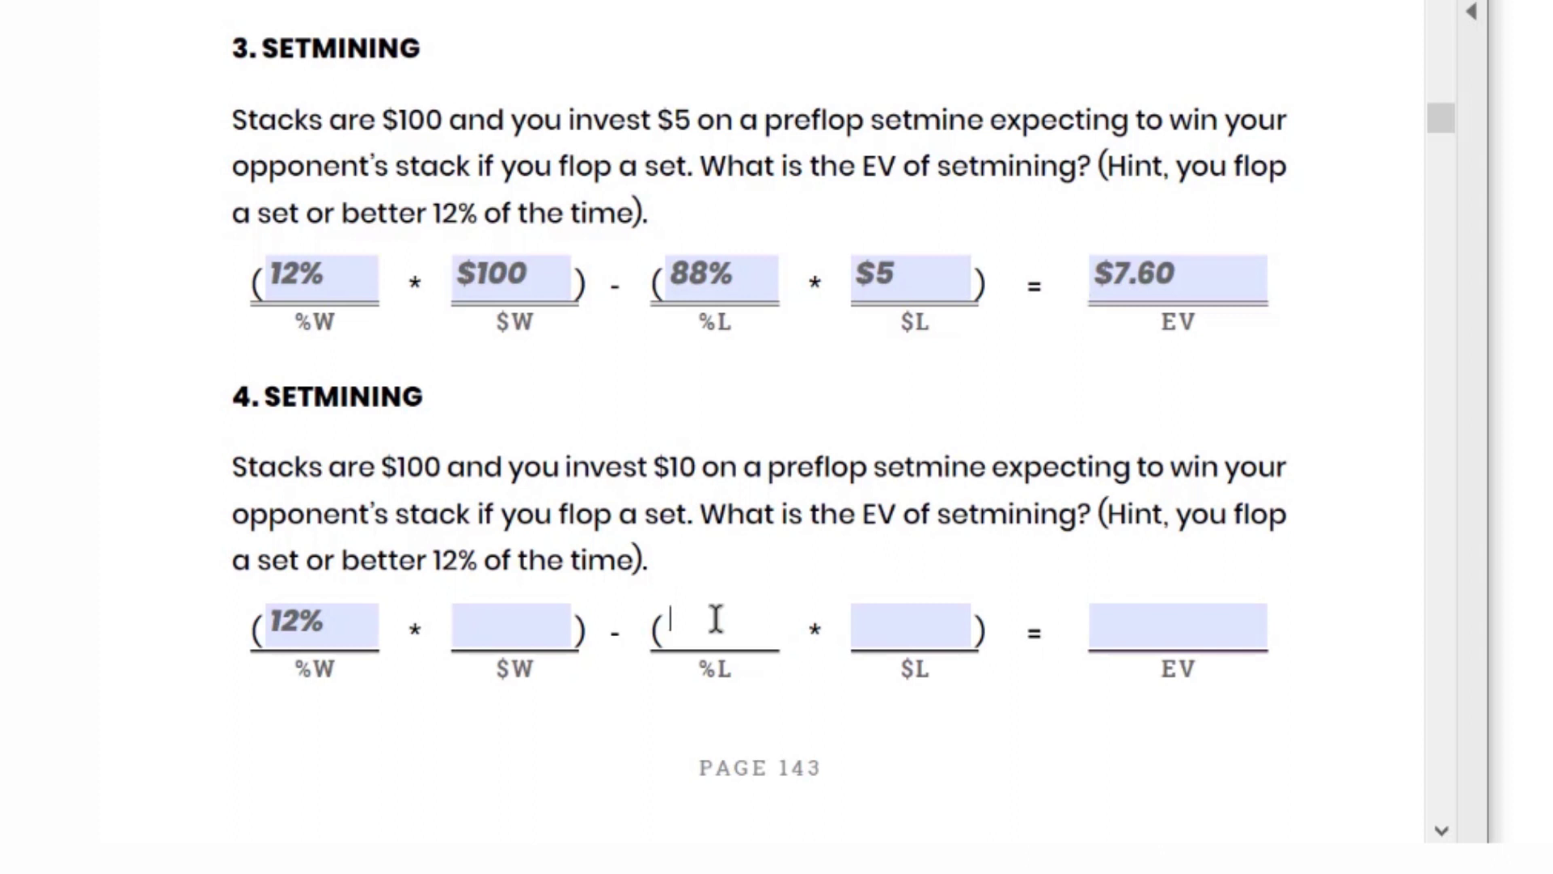
text(88%)
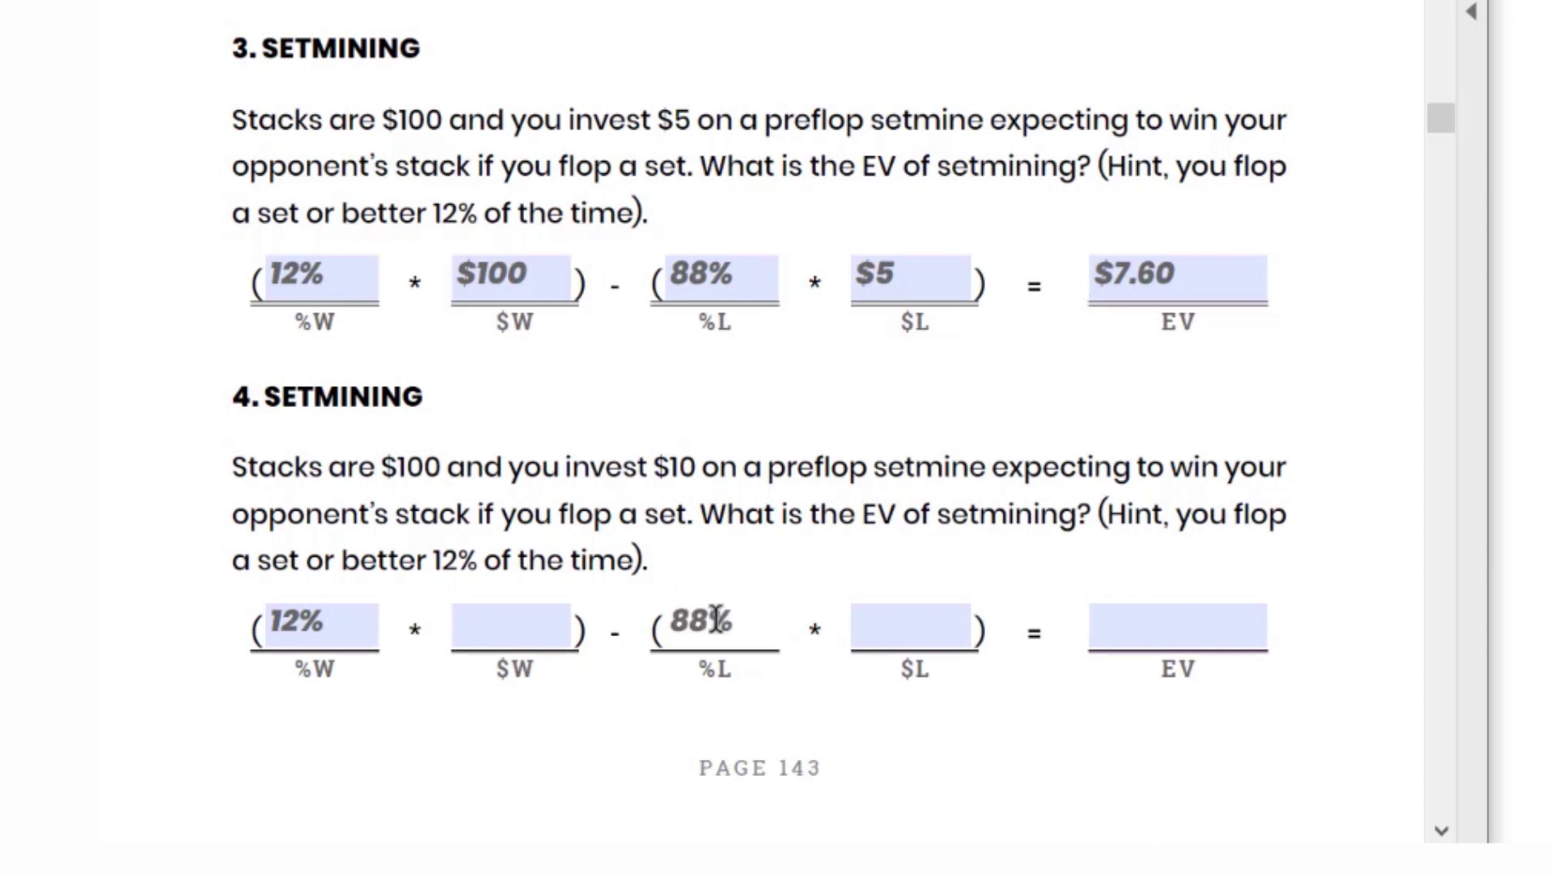
click(533, 625)
text($100)
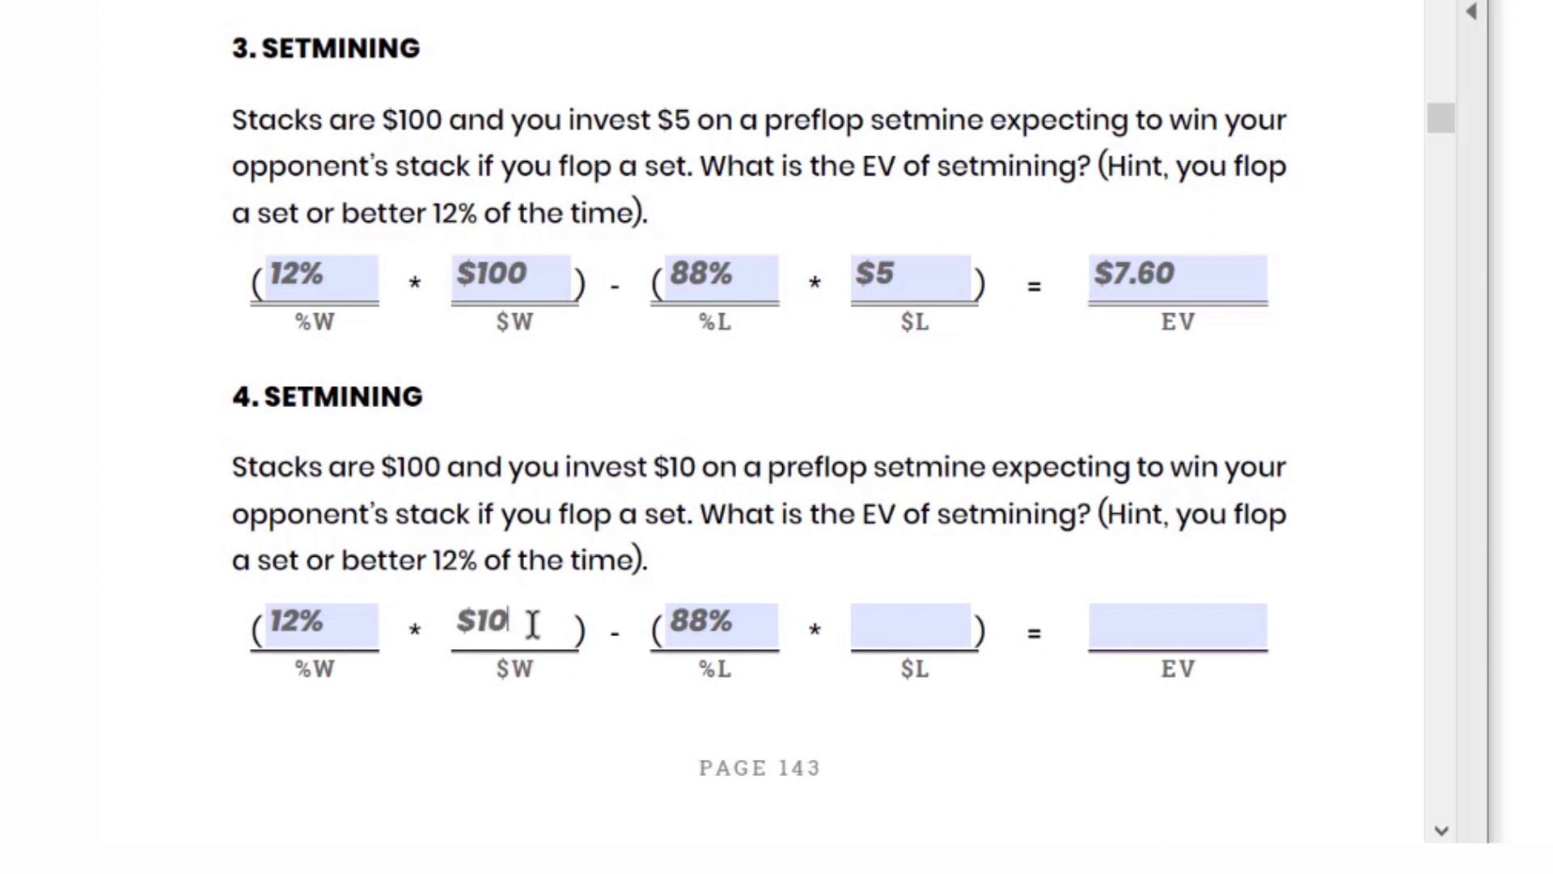
click(584, 697)
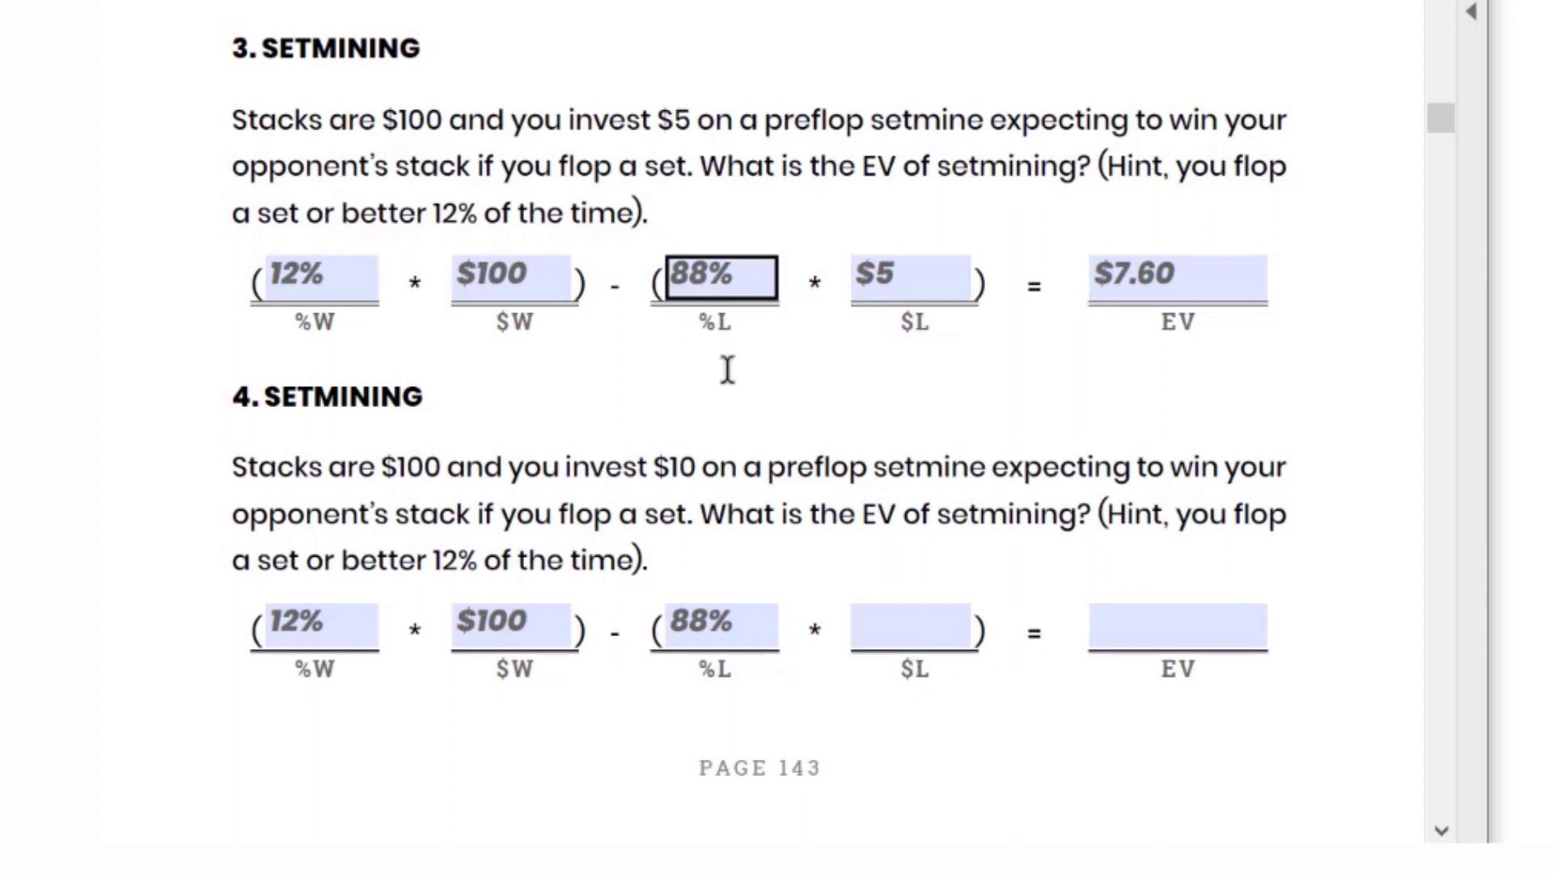
Enter $10 as question 4's loss amount
click(921, 625)
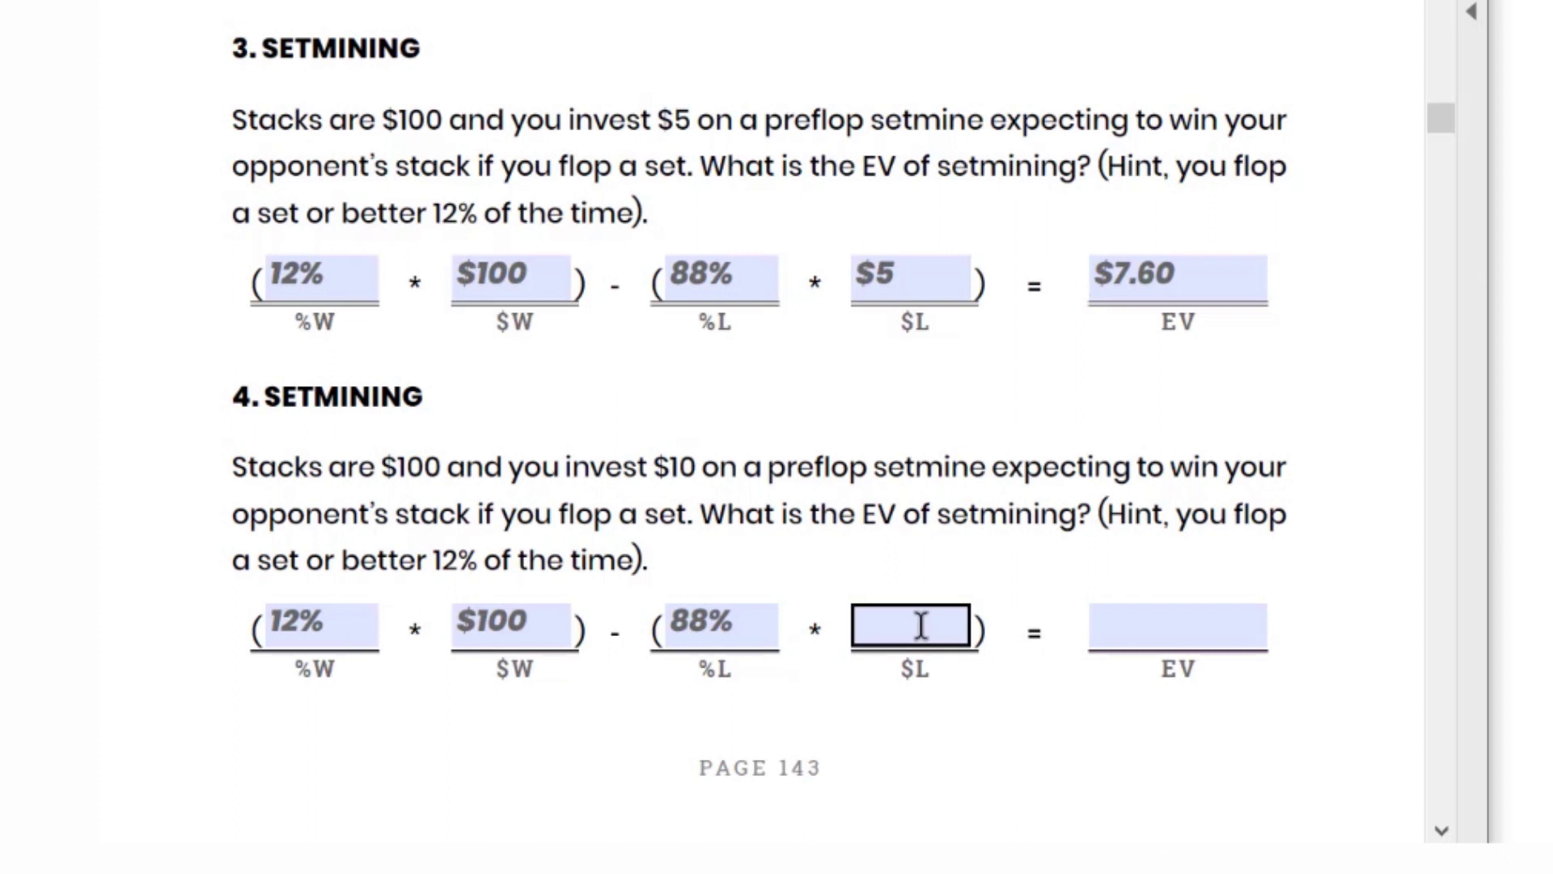
text($10)
click(919, 735)
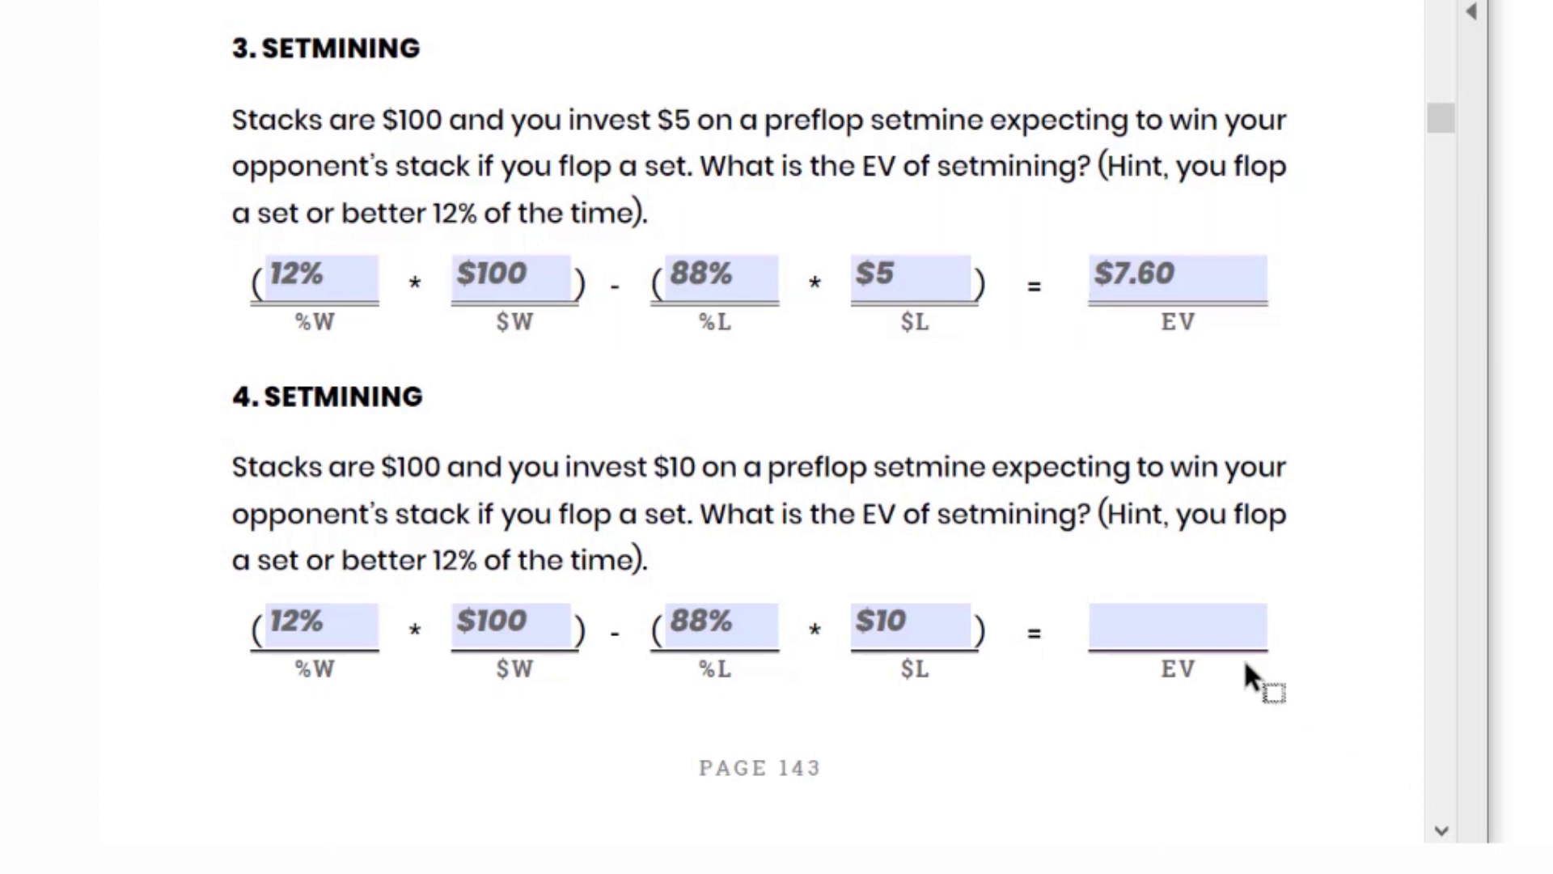
click(1173, 625)
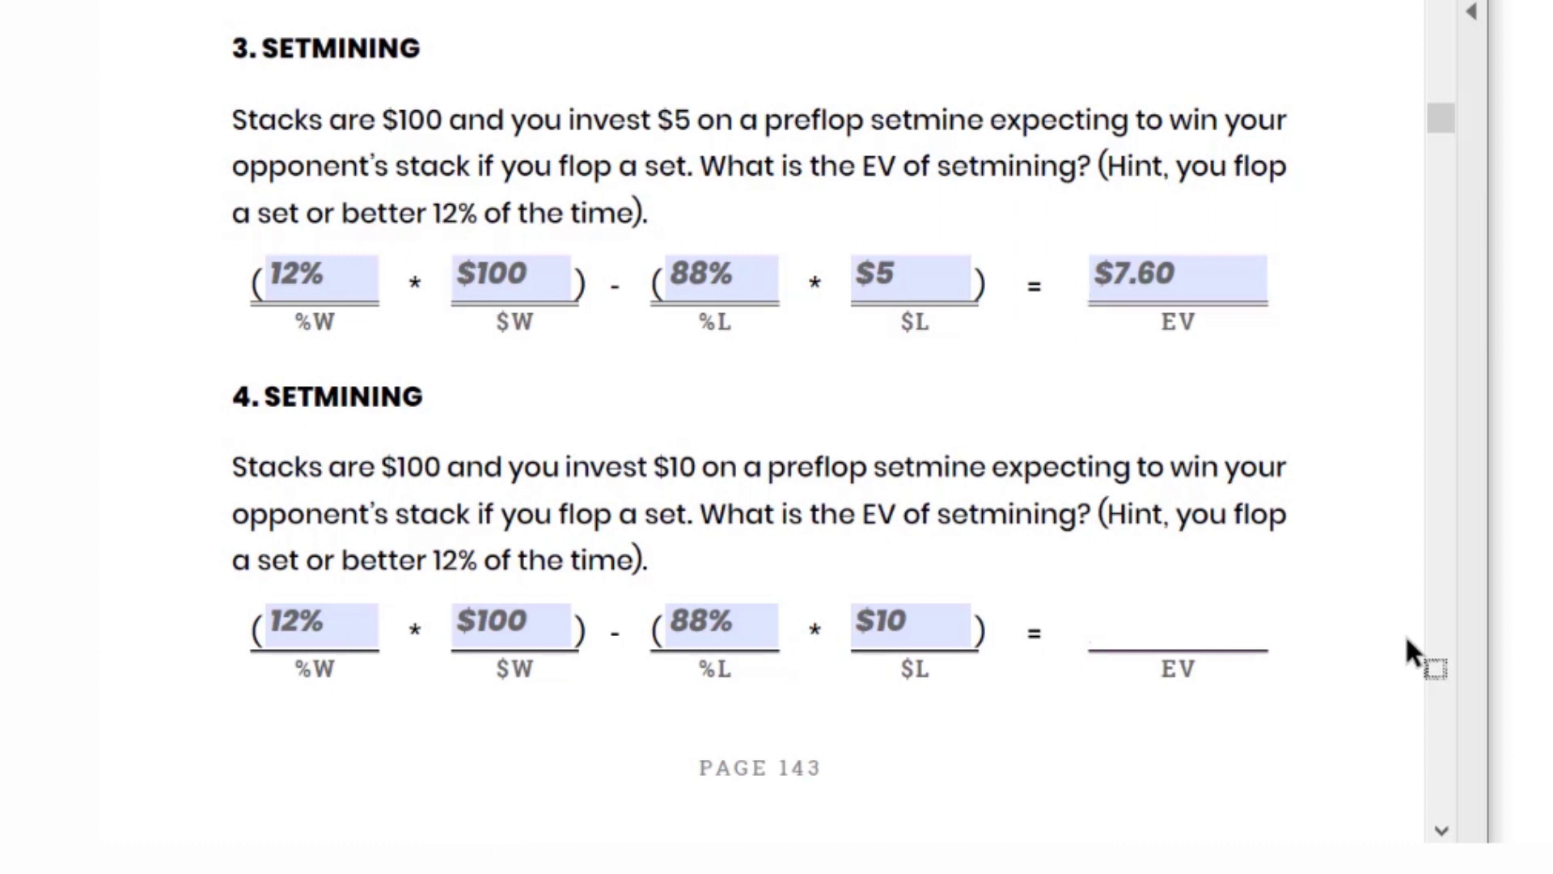
Enter $3.20 as question 4's EV, then switch to the answer key spreadsheet
text($3.20)
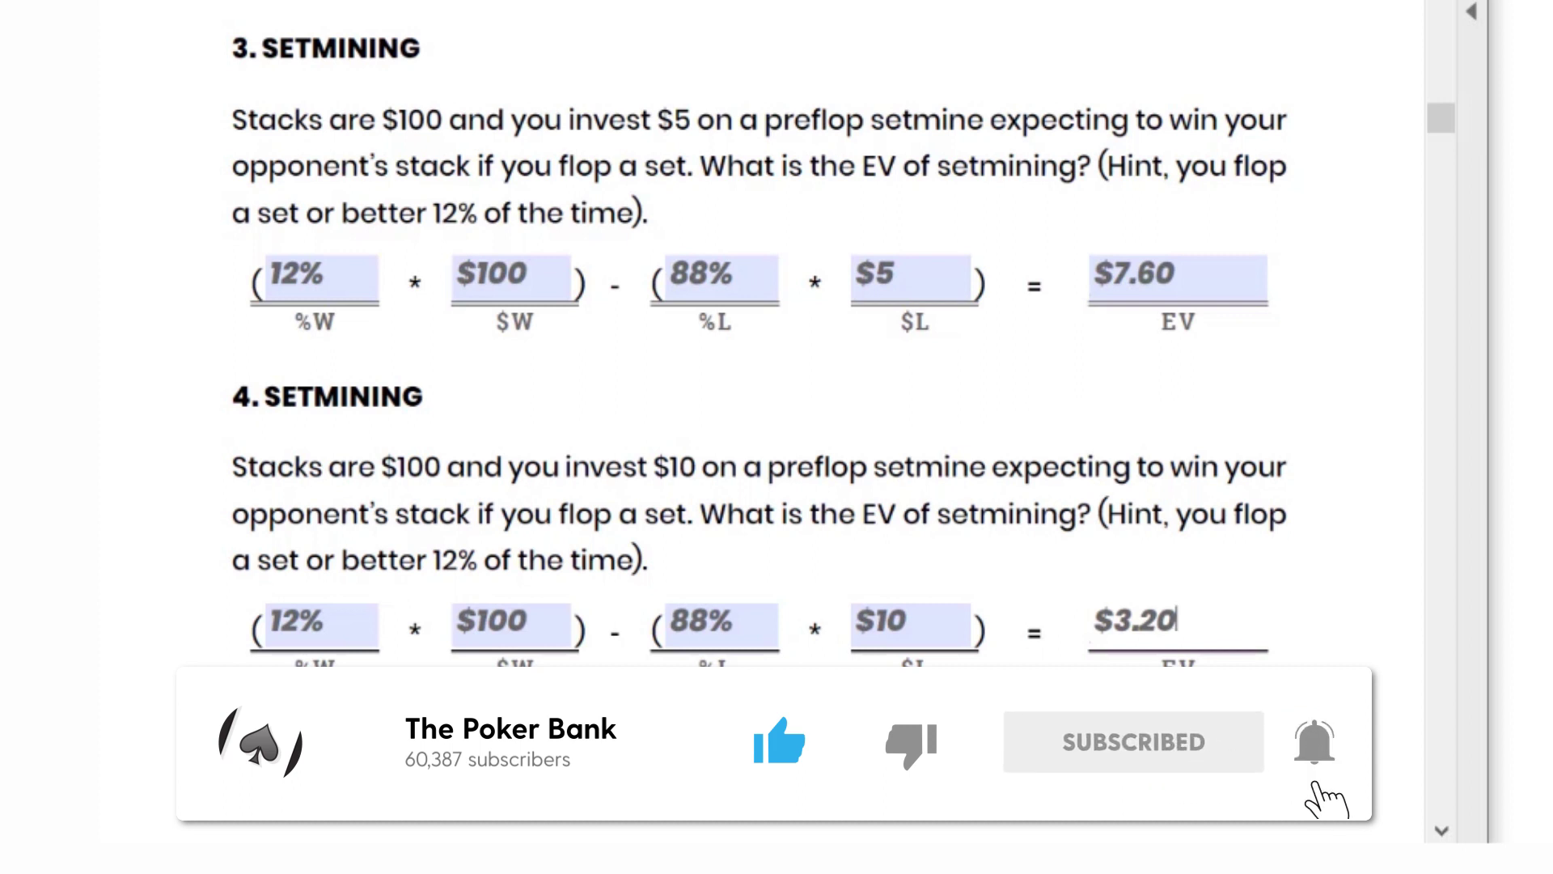
key(Return)
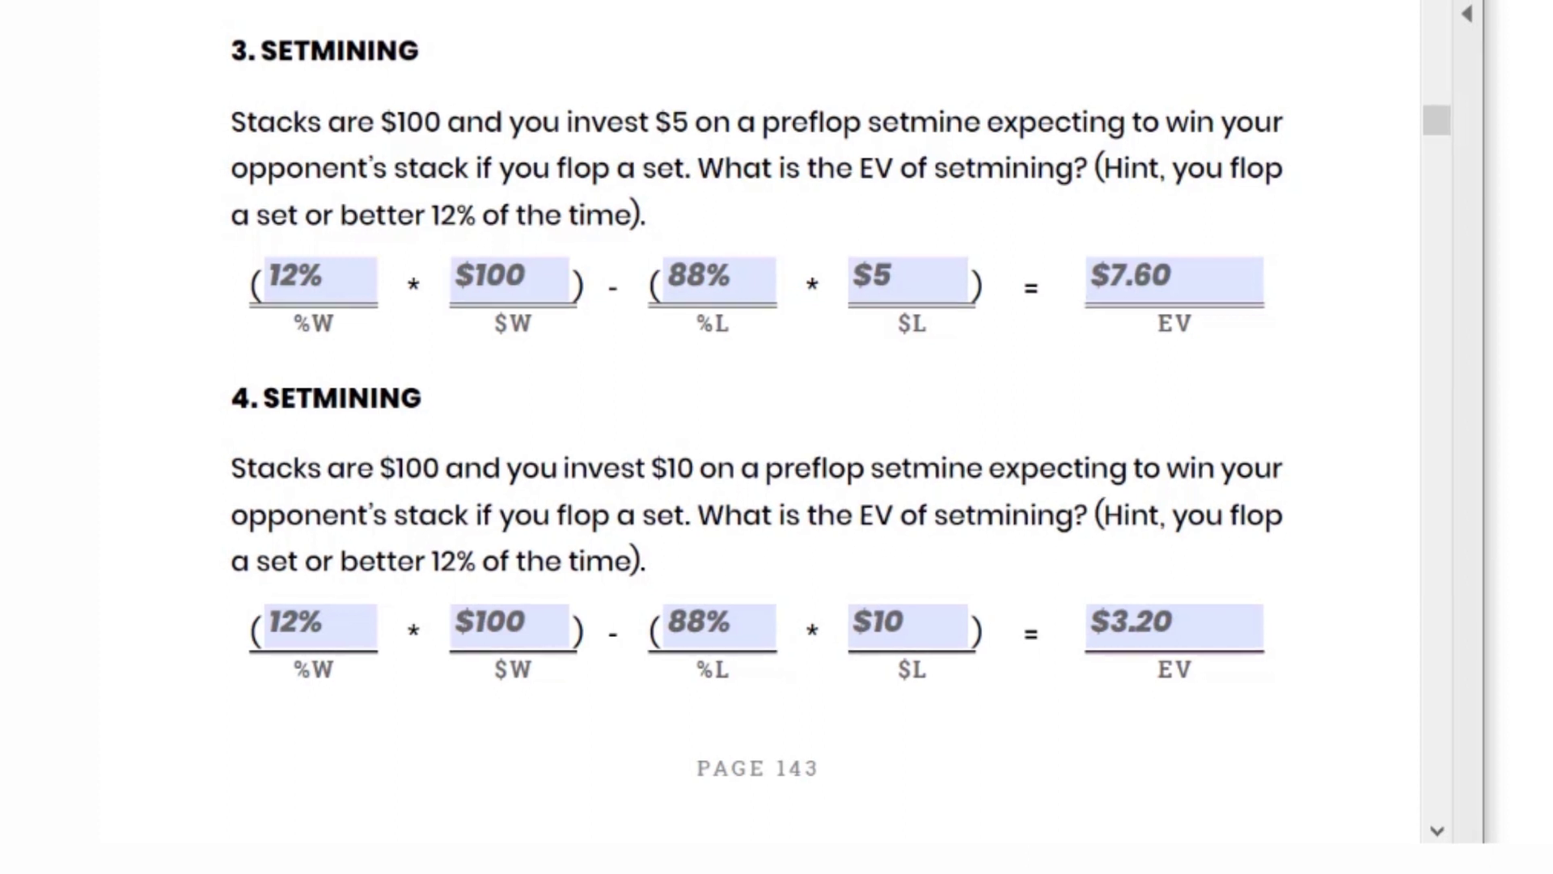
key(alt+Tab)
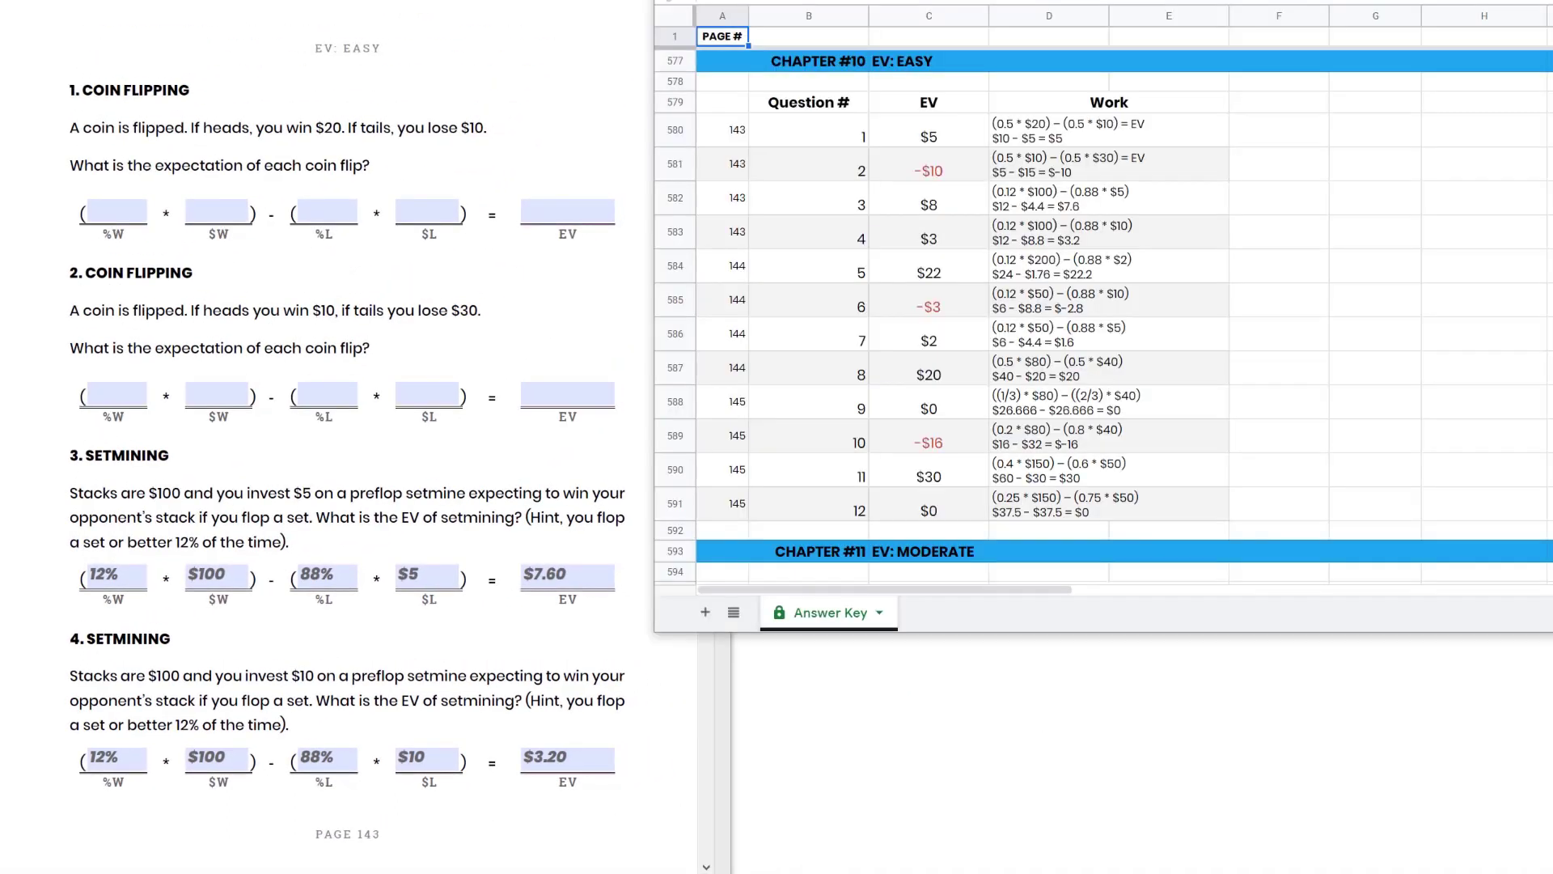
Compare the answer key's $8 and $3 EVs and worked calculations for questions 3 and 4
click(724, 207)
click(958, 209)
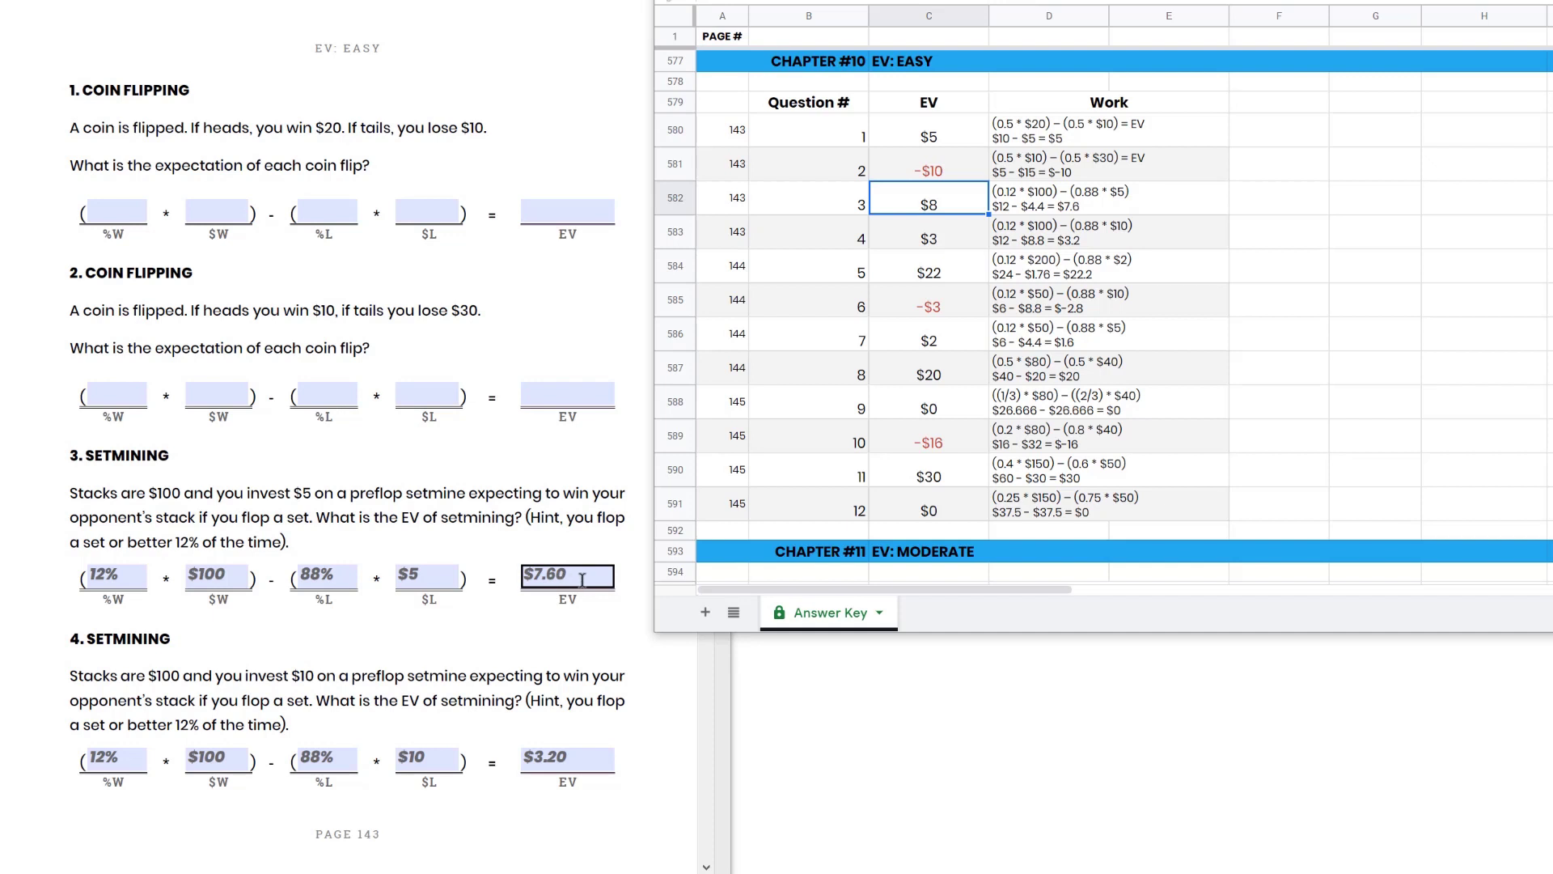
click(952, 241)
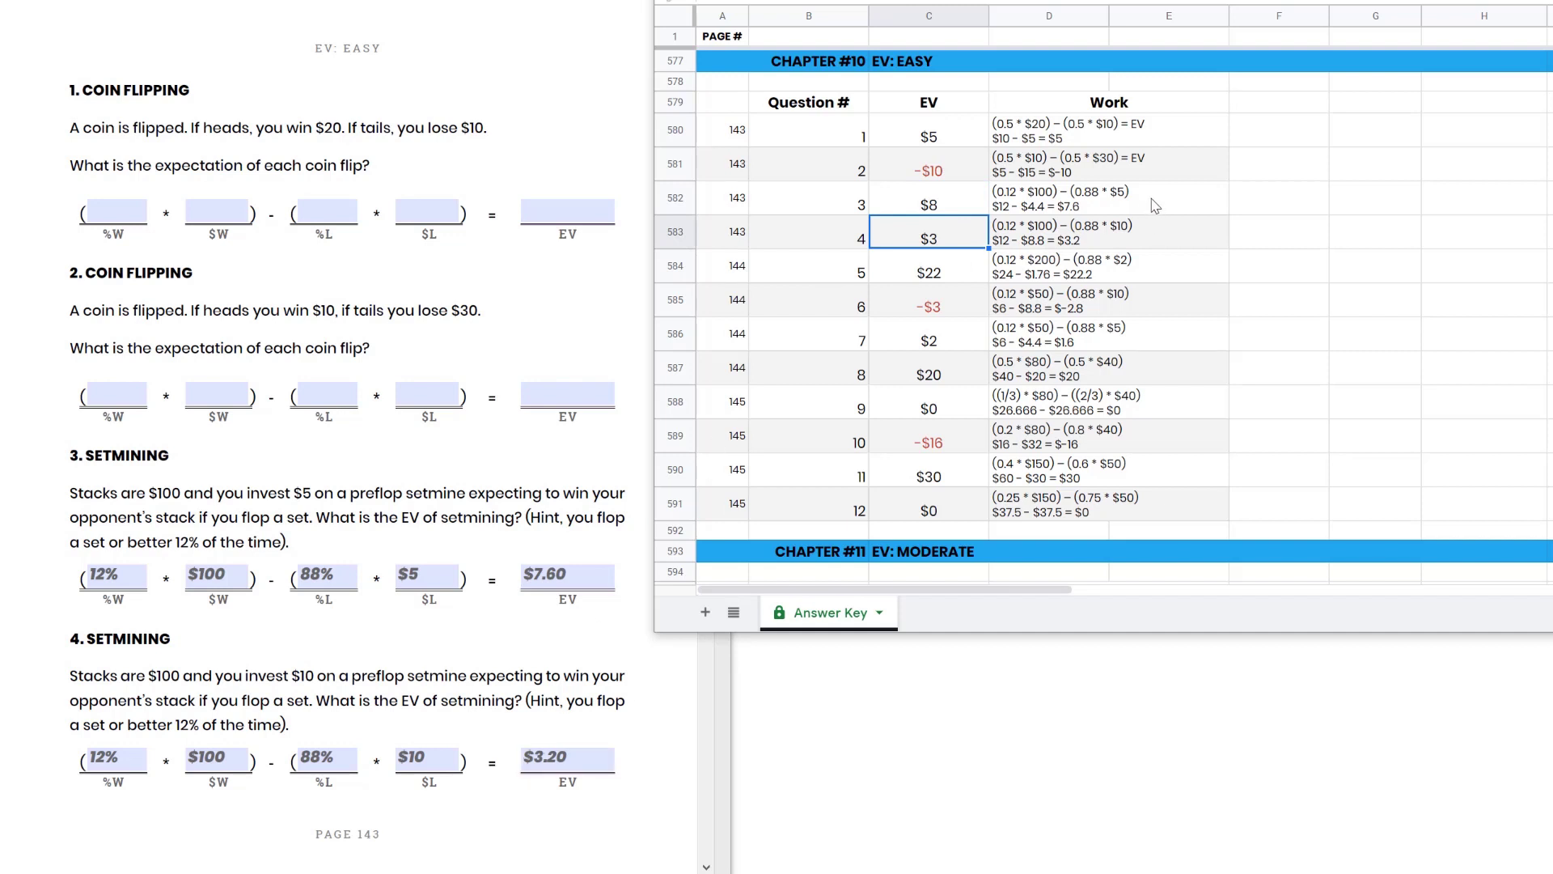
drag(1155, 204, 1155, 233)
drag(1038, 204, 1040, 242)
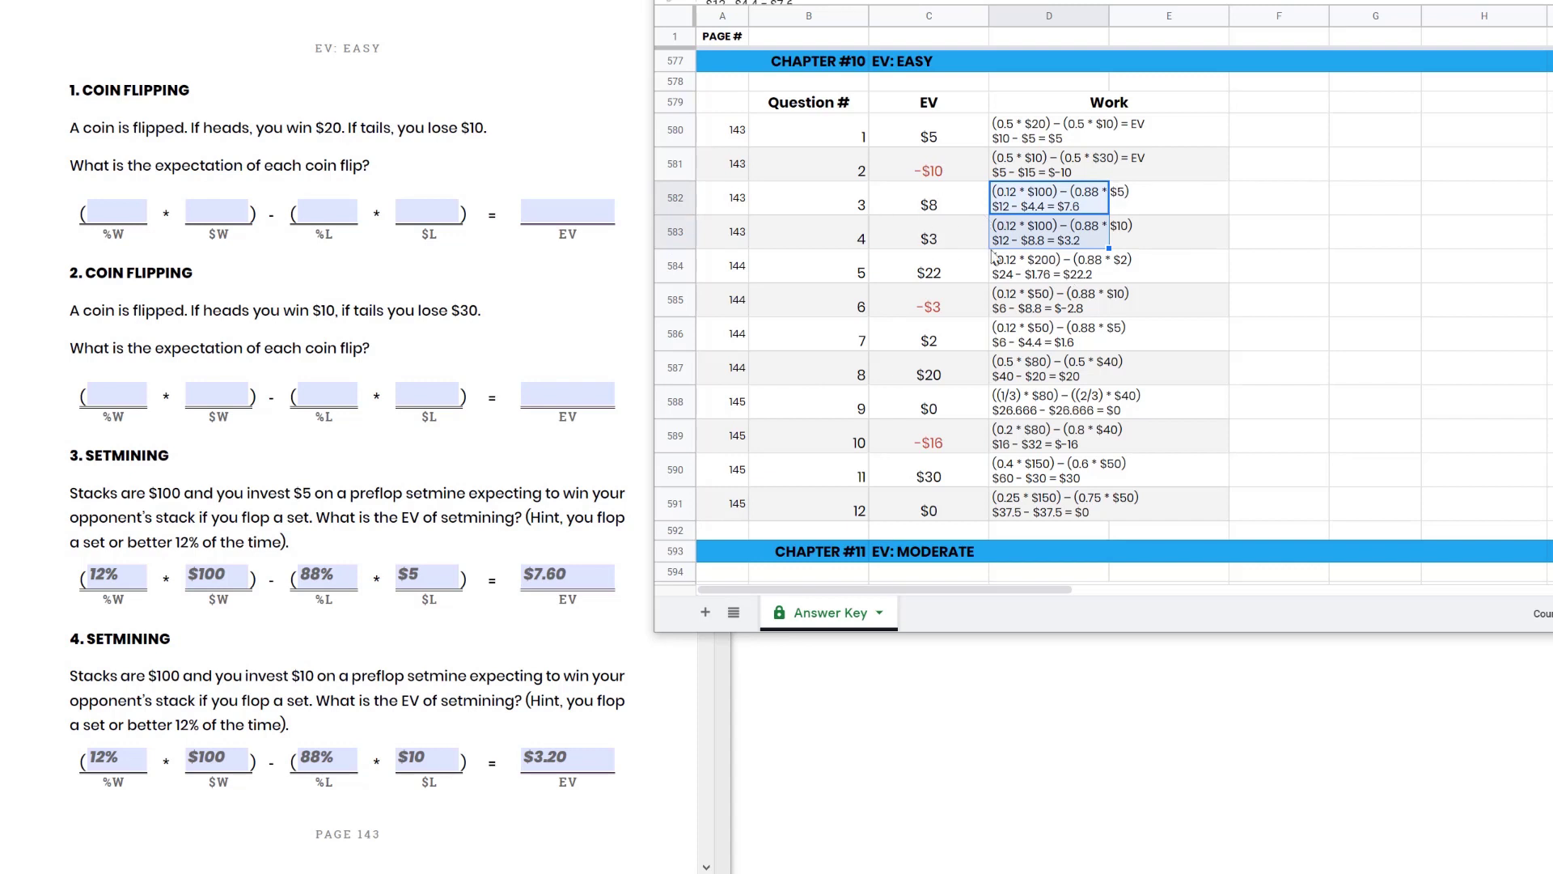
click(735, 203)
click(733, 38)
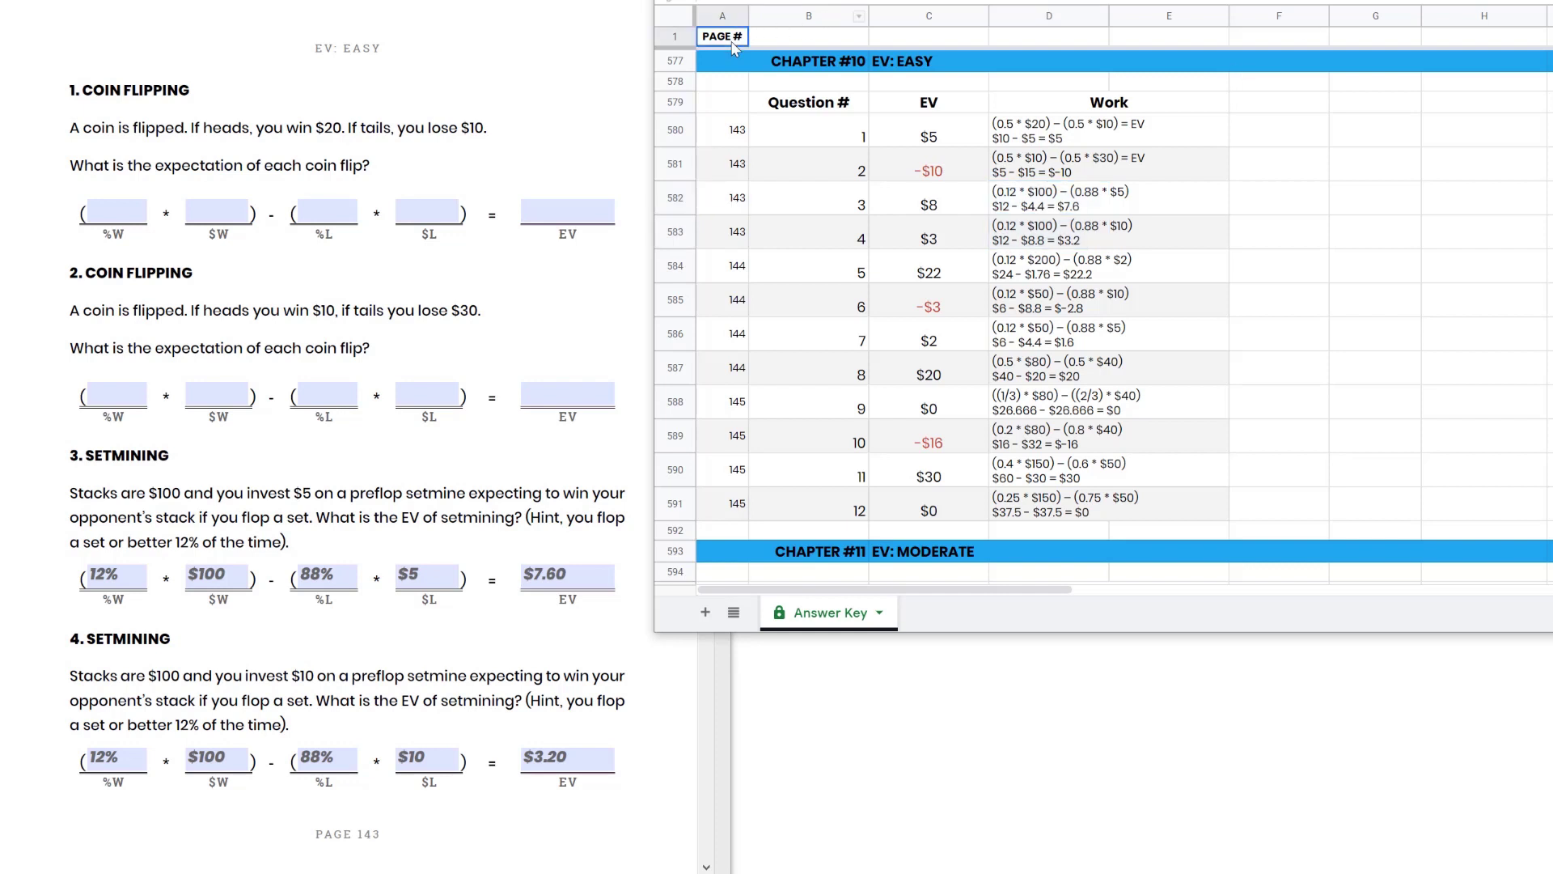
key(alt+Tab)
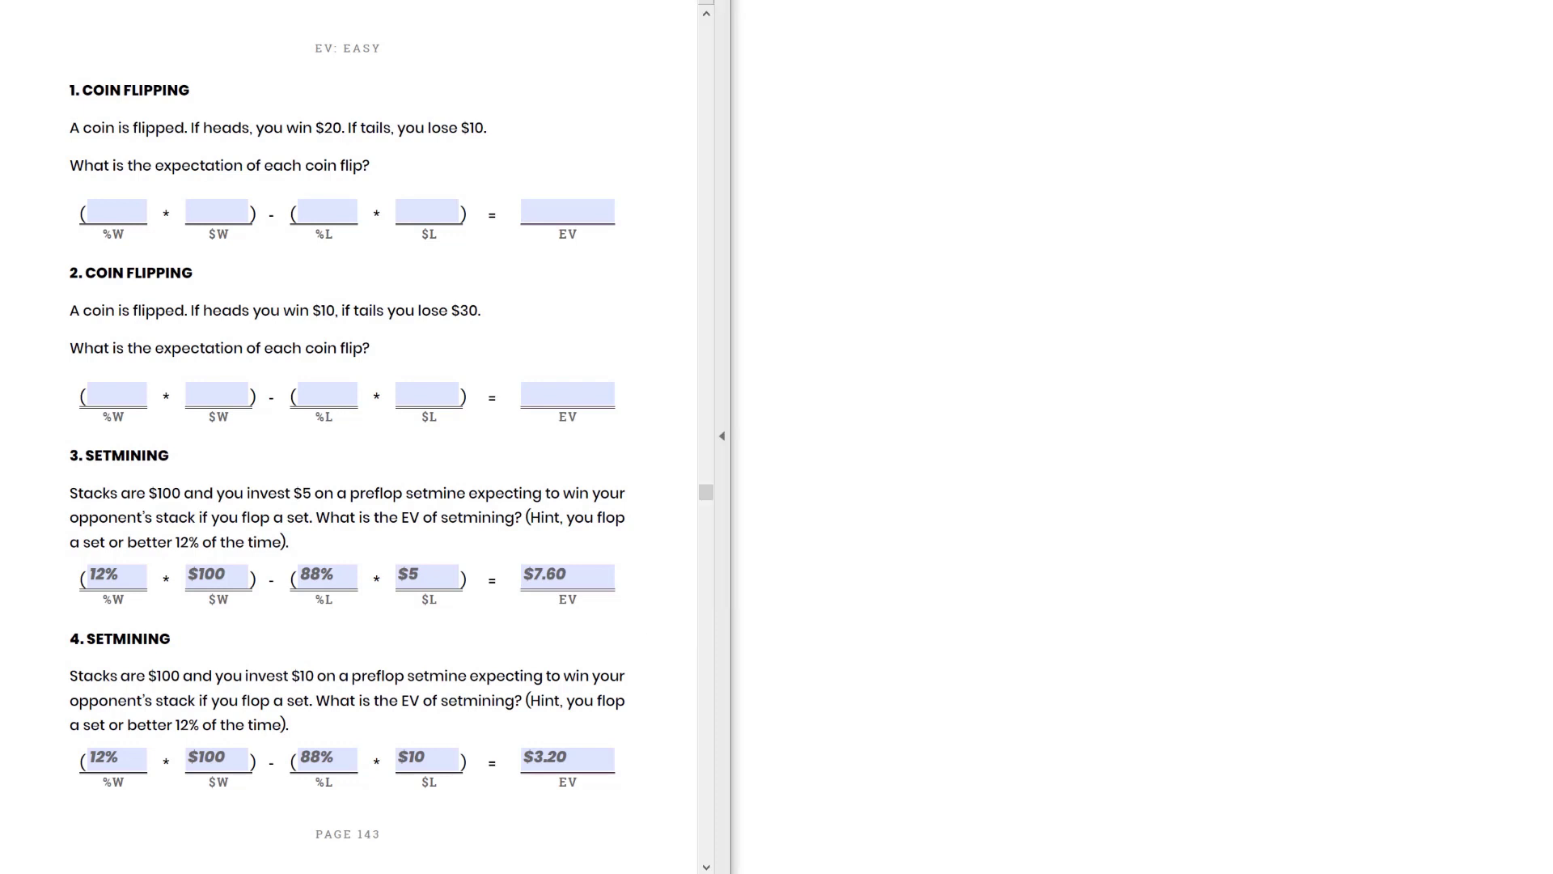
Enter 100, 12 and 10 in Excel's D4, D5 and D6, yielding an EV of $3.2
key(alt+Tab)
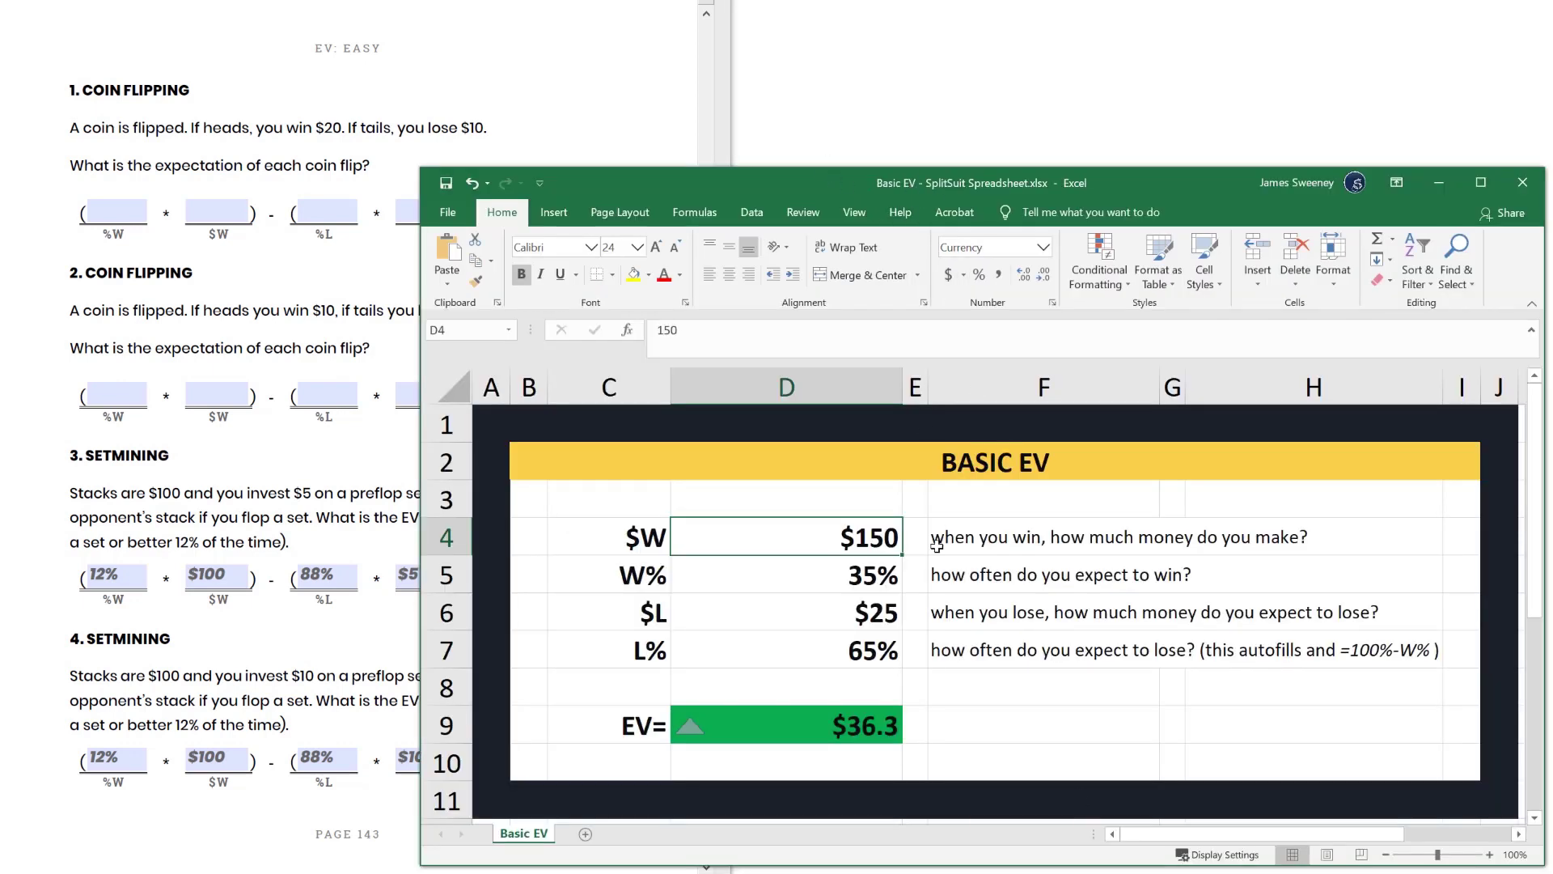
click(757, 588)
click(774, 537)
text(100)
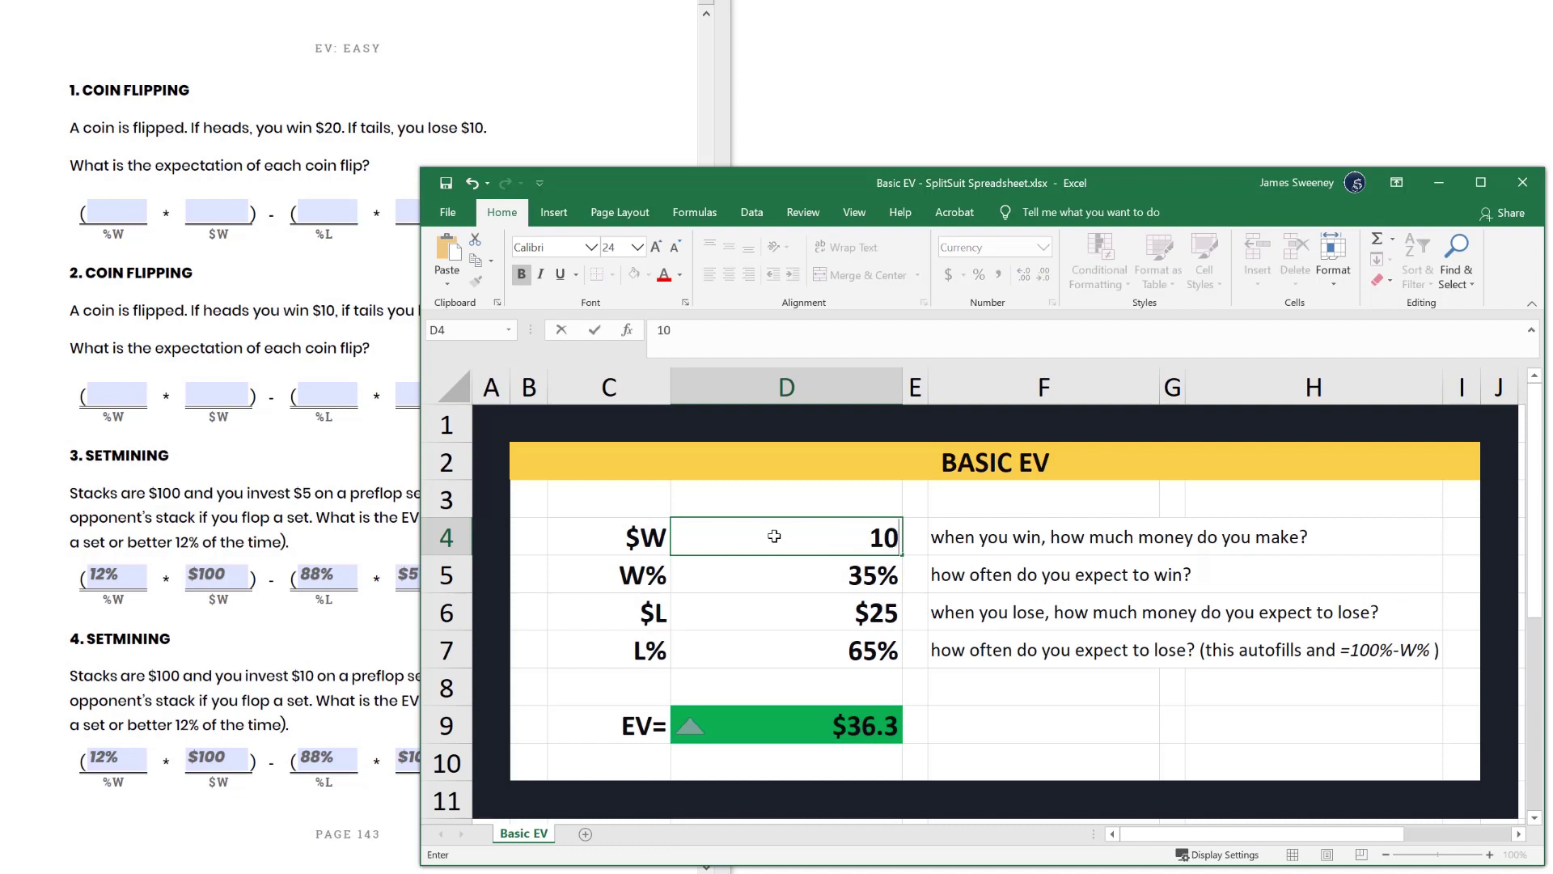
key(Return)
text(12)
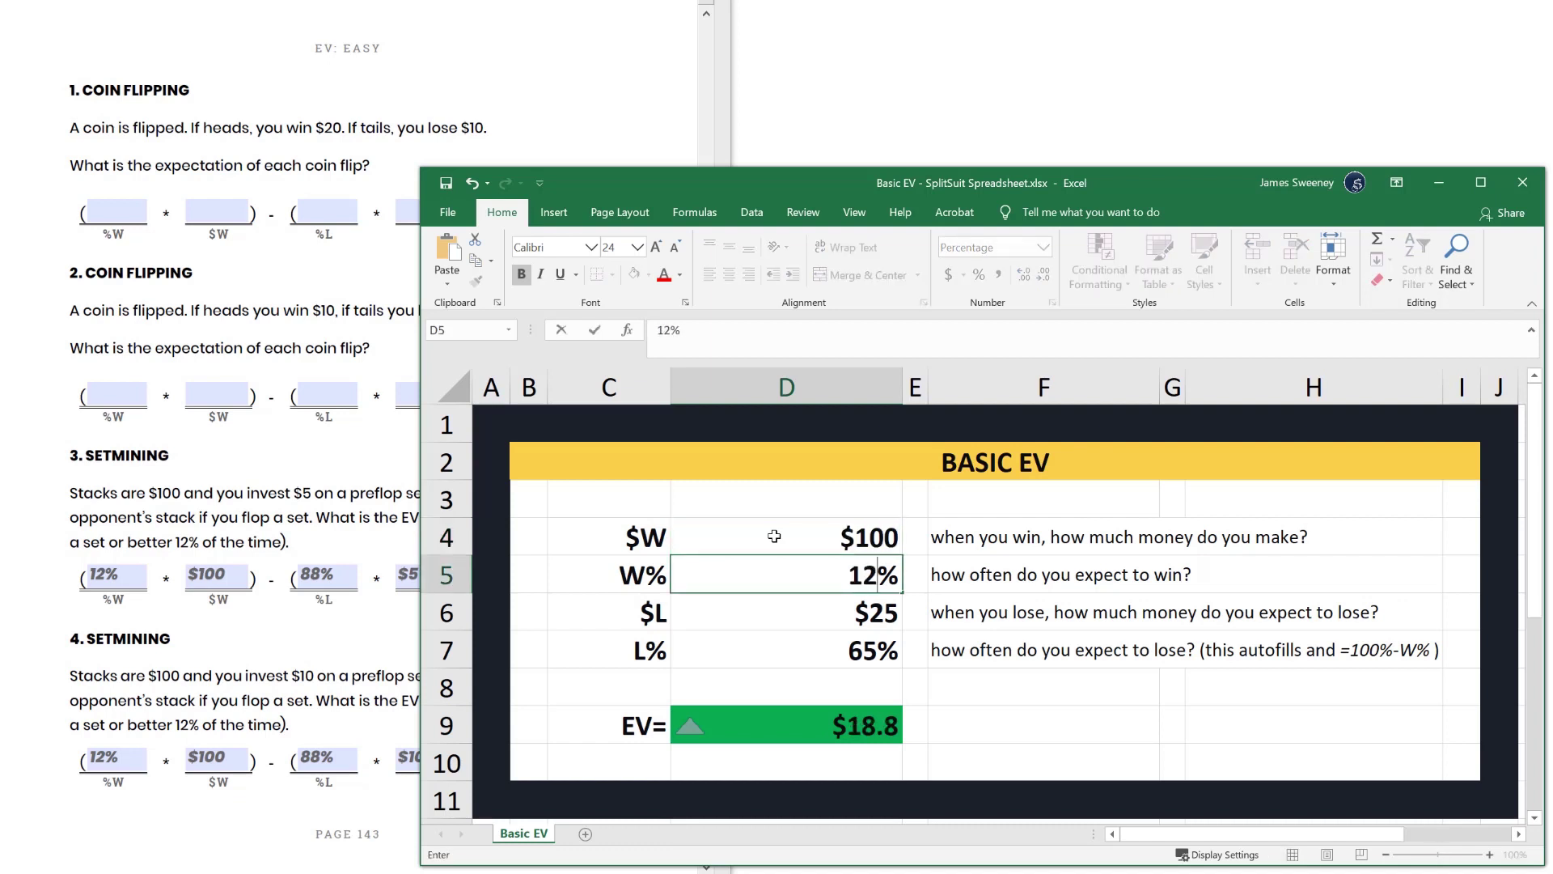
key(Return)
click(833, 657)
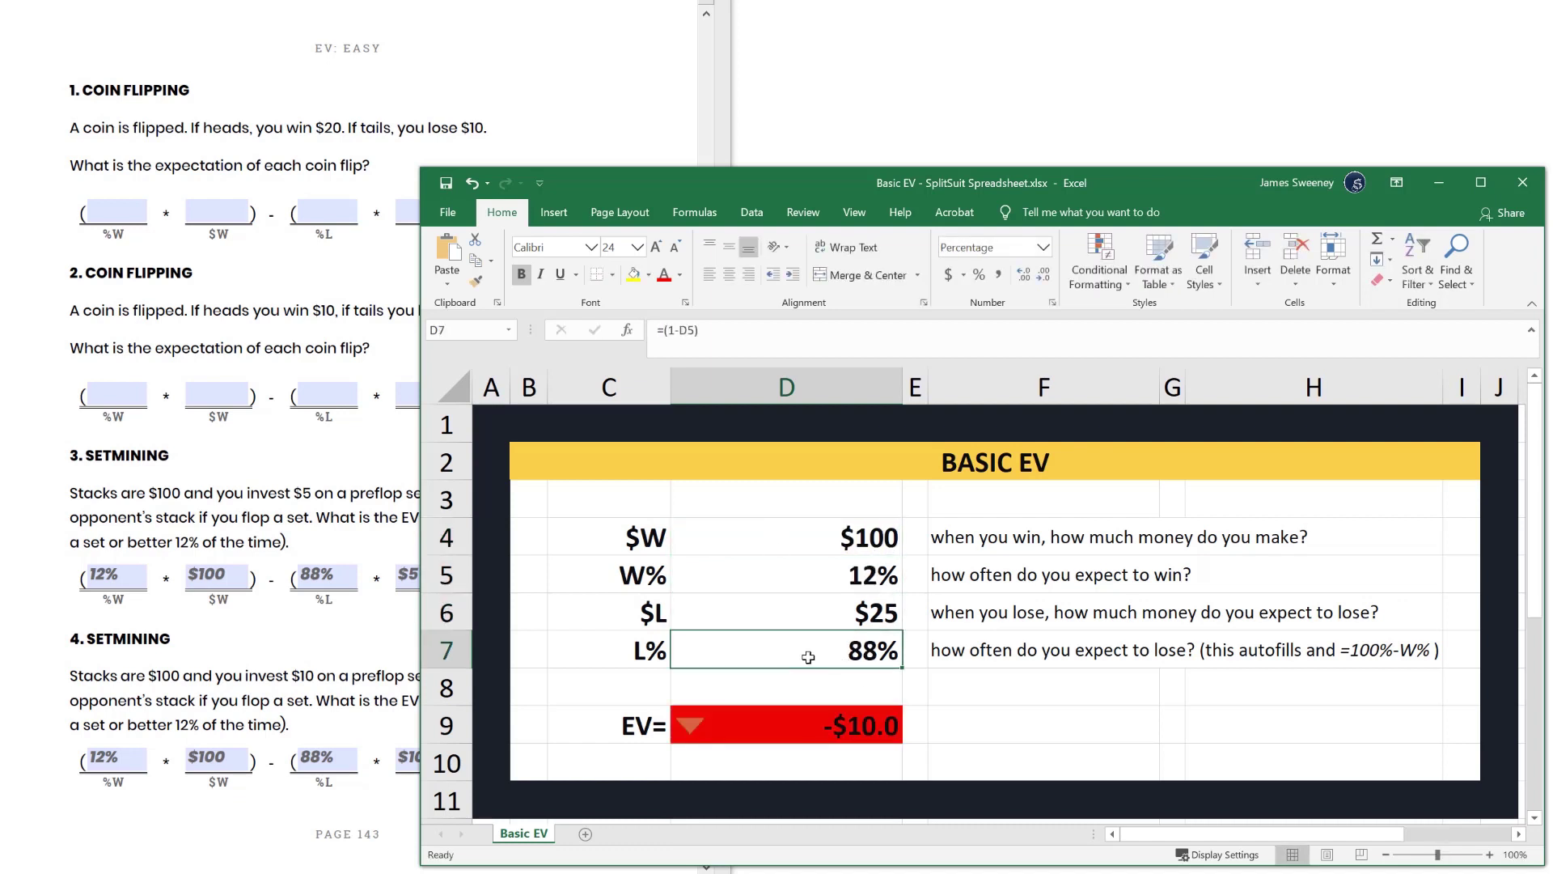
click(763, 607)
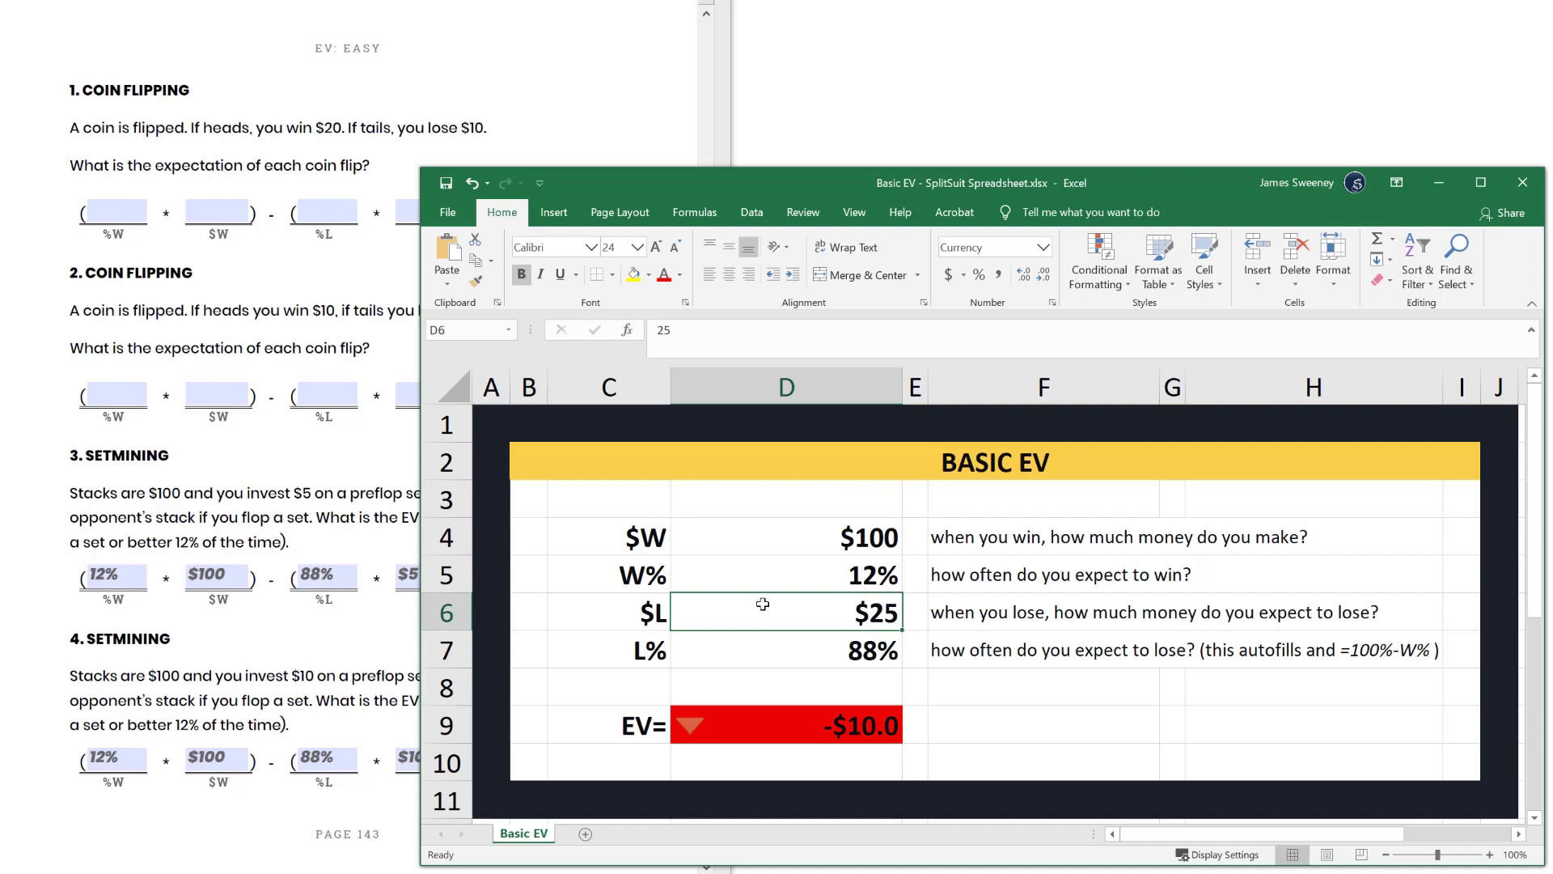
text(10)
key(Return)
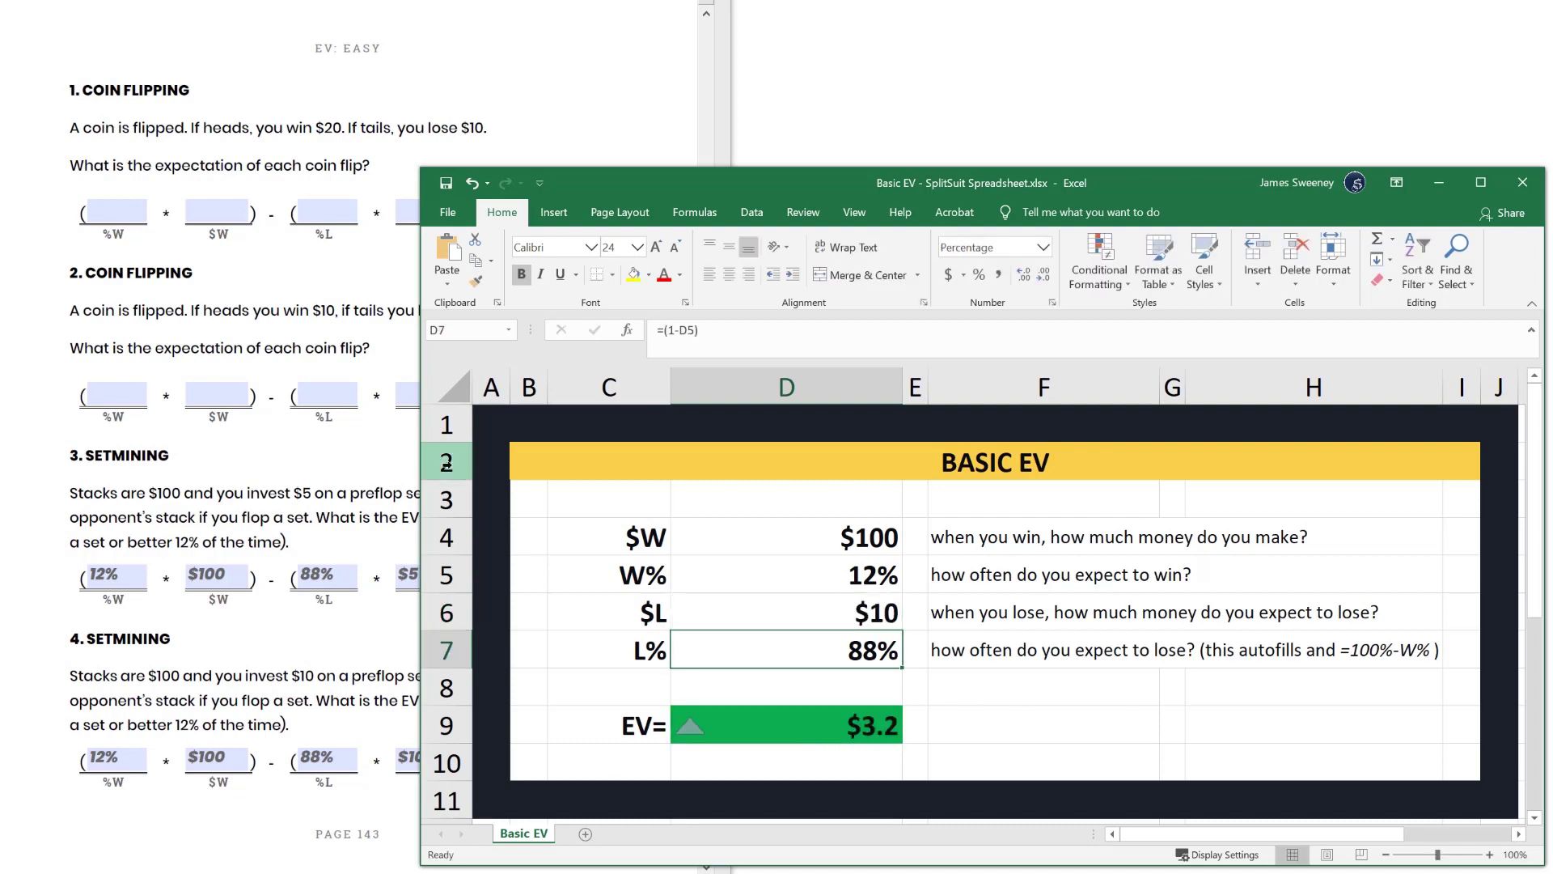
key(alt+Tab)
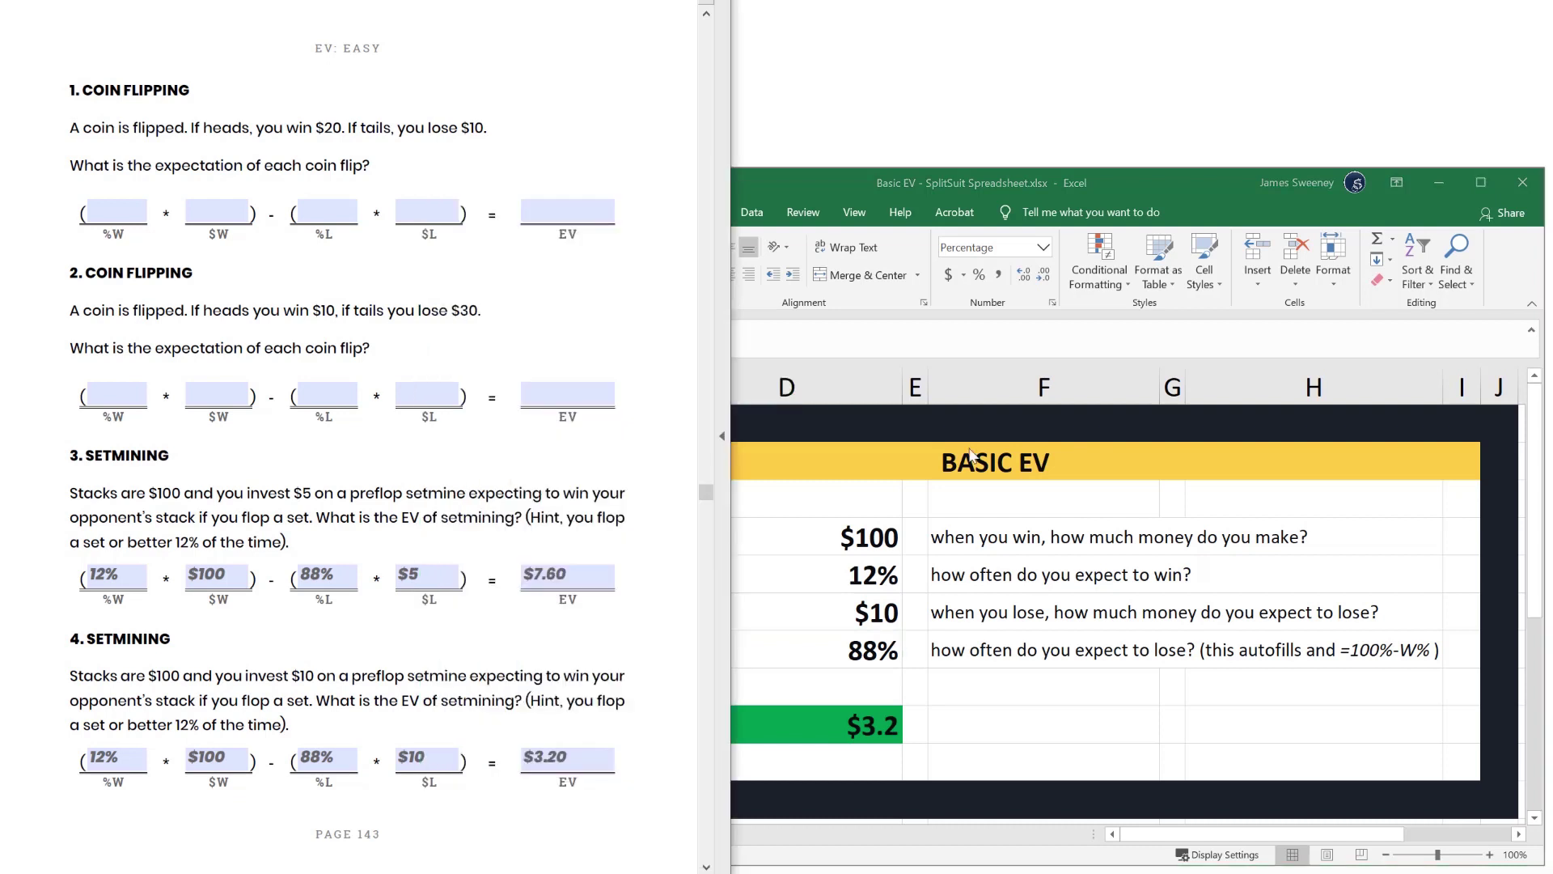
Minimize Excel and scroll the workbook down to the following pages
click(1448, 183)
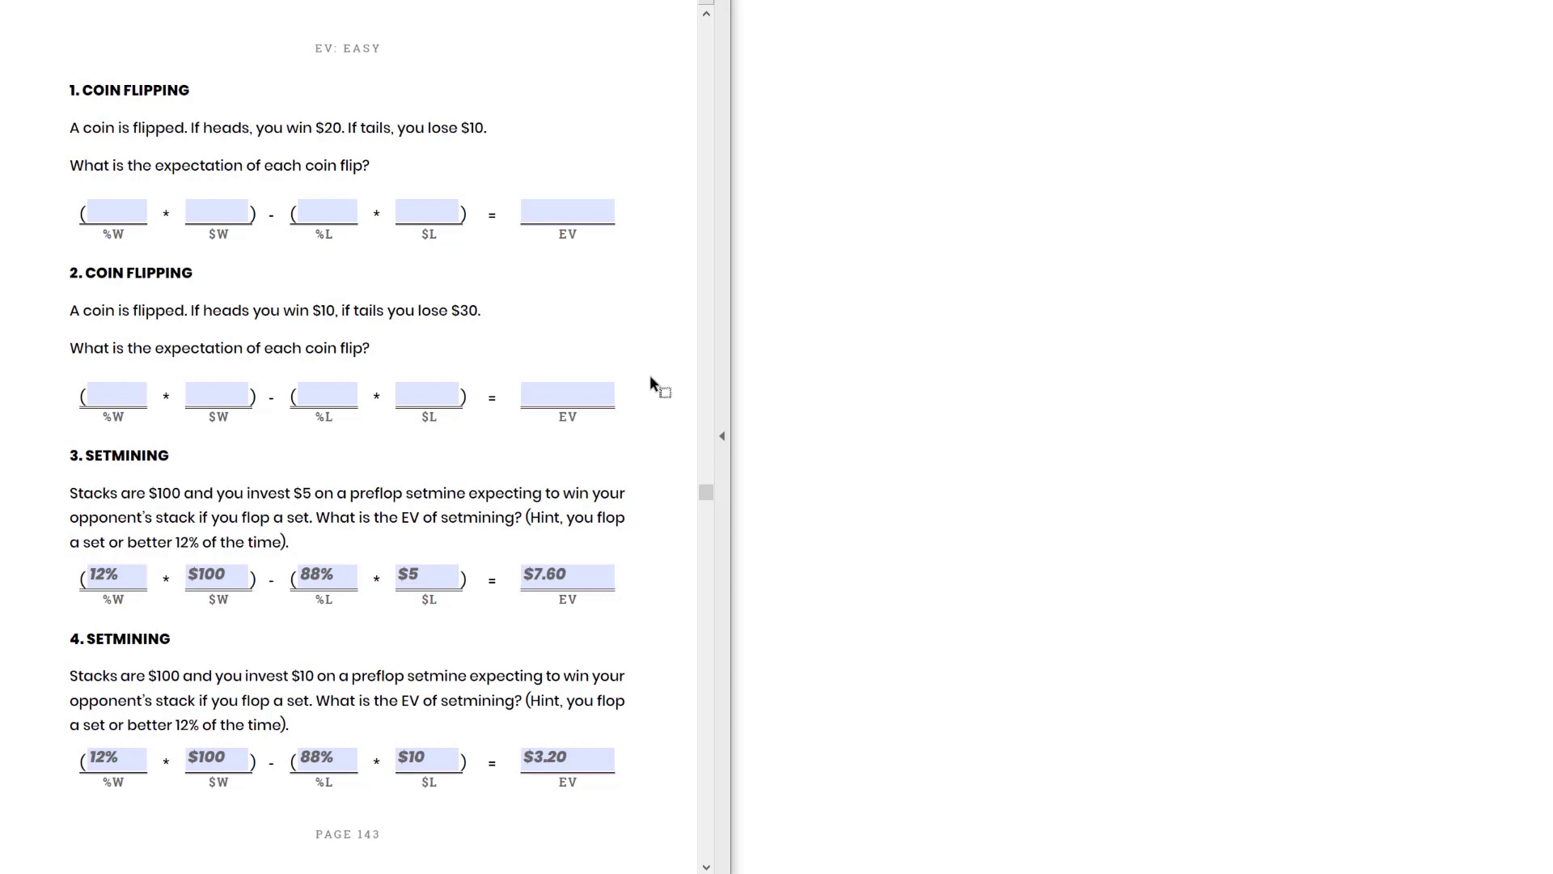
scroll(666, 391, down, 6)
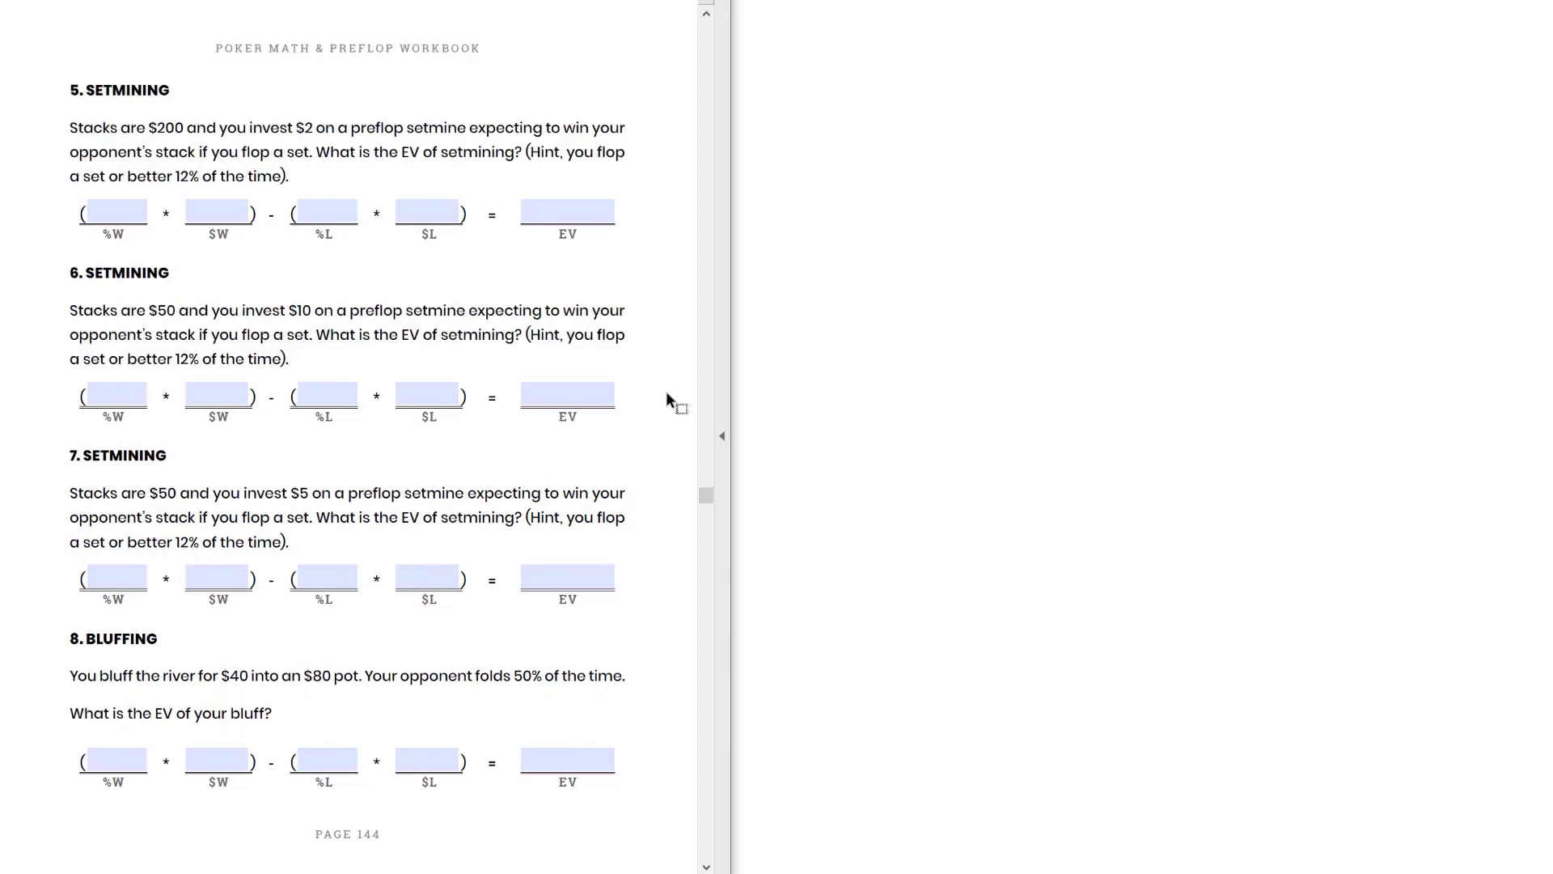